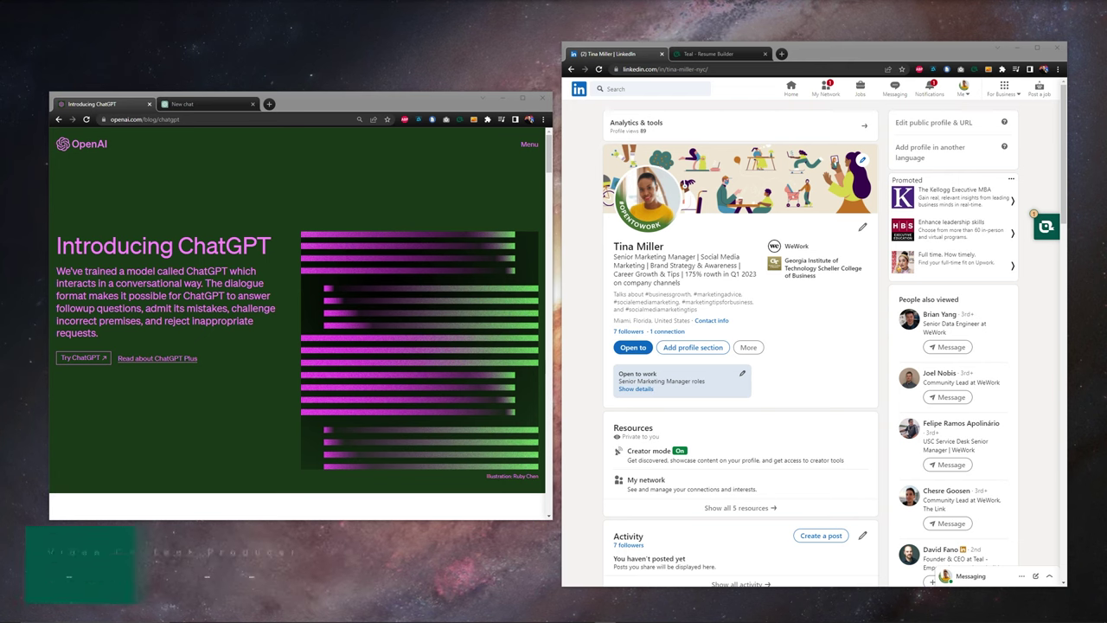
Open Teal's LinkedIn review for the profile and examine which sections it flags for improvement
left_click(150, 434)
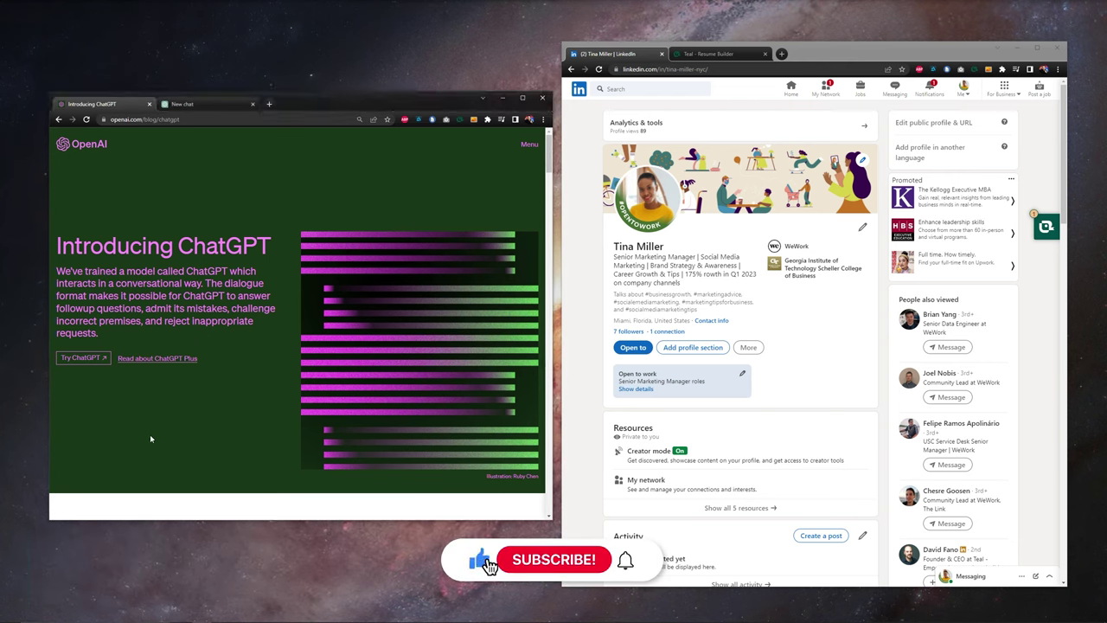
left_click(789, 332)
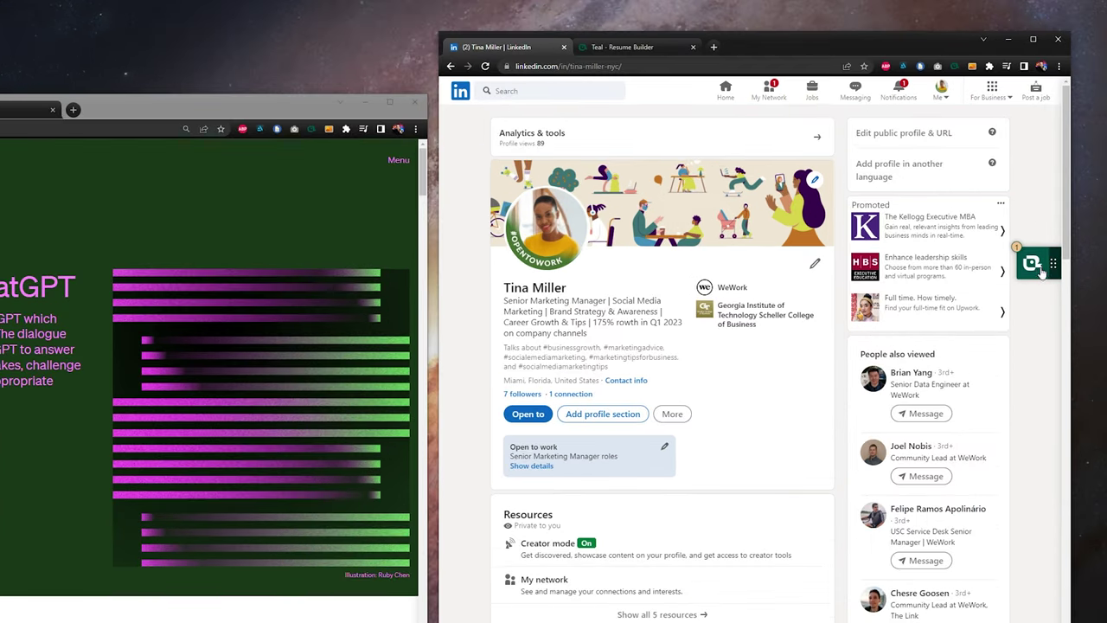
left_click(1046, 227)
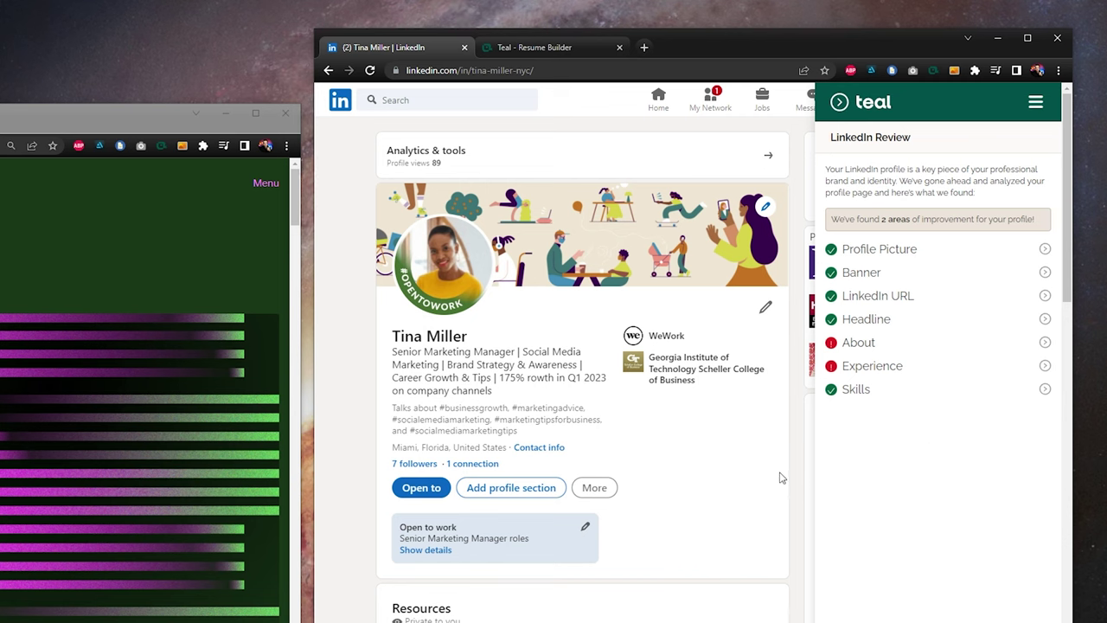
scroll(723, 469, "down", 7)
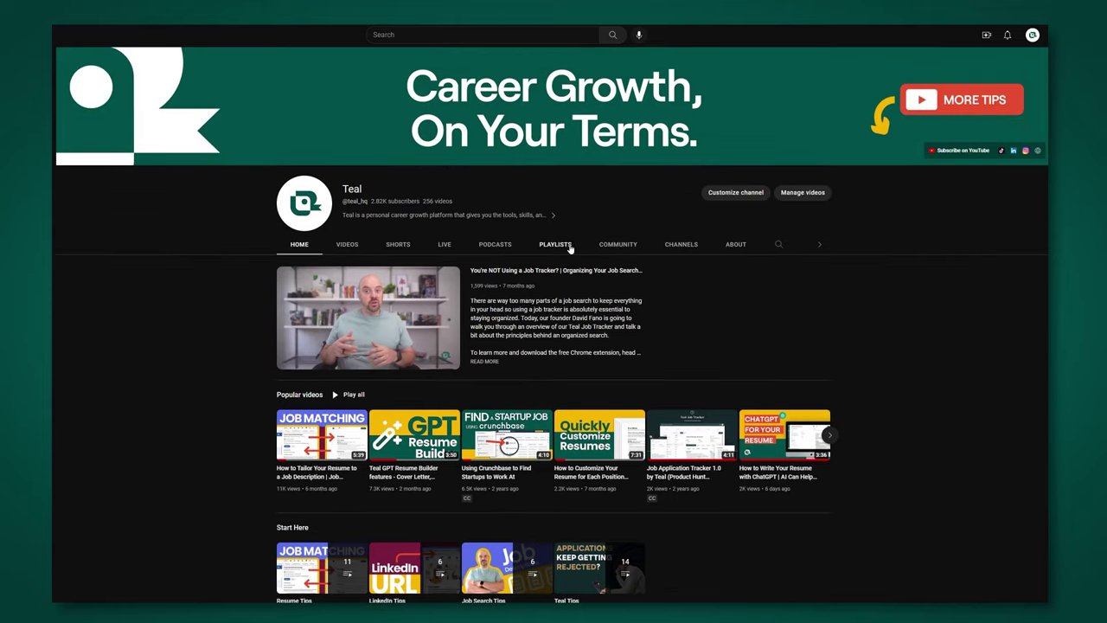
Browse the Teal YouTube channel's playlists and open the full LinkedIn Tips playlist
left_click(571, 248)
scroll(477, 403, "down", 3)
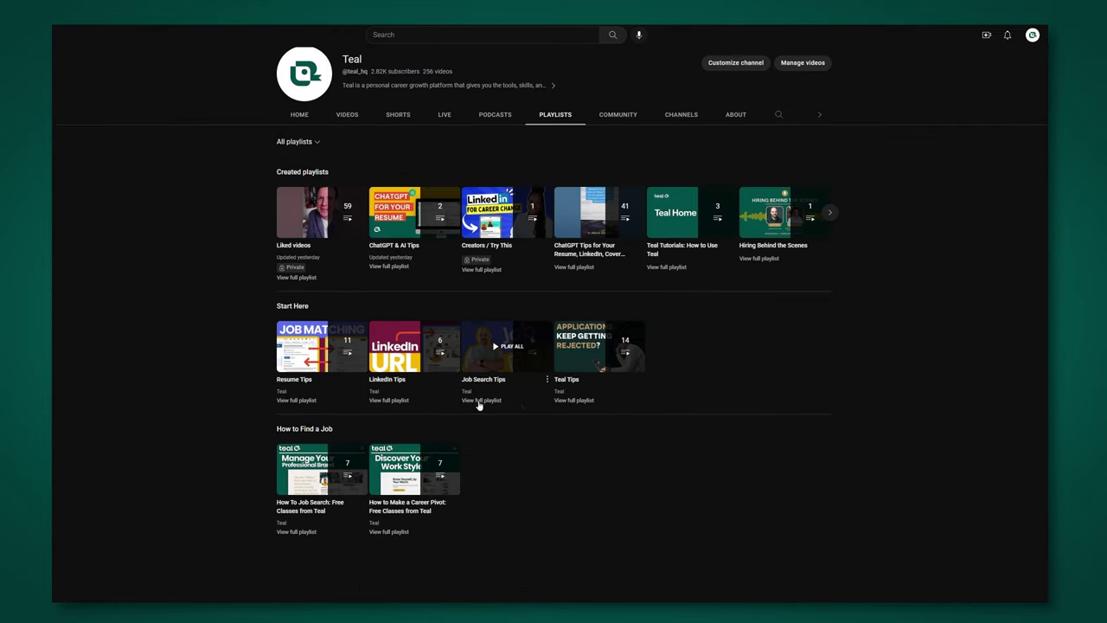
left_click(392, 400)
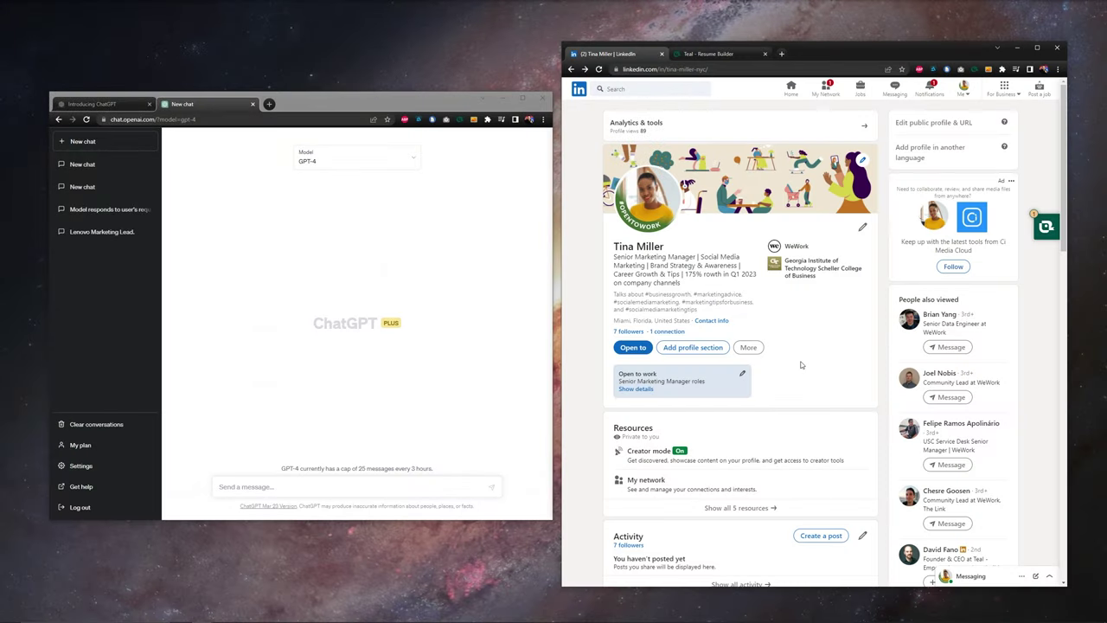
Examine the About section text on the LinkedIn profile, highlighting its heading and full paragraph
scroll(801, 365, "down", 3)
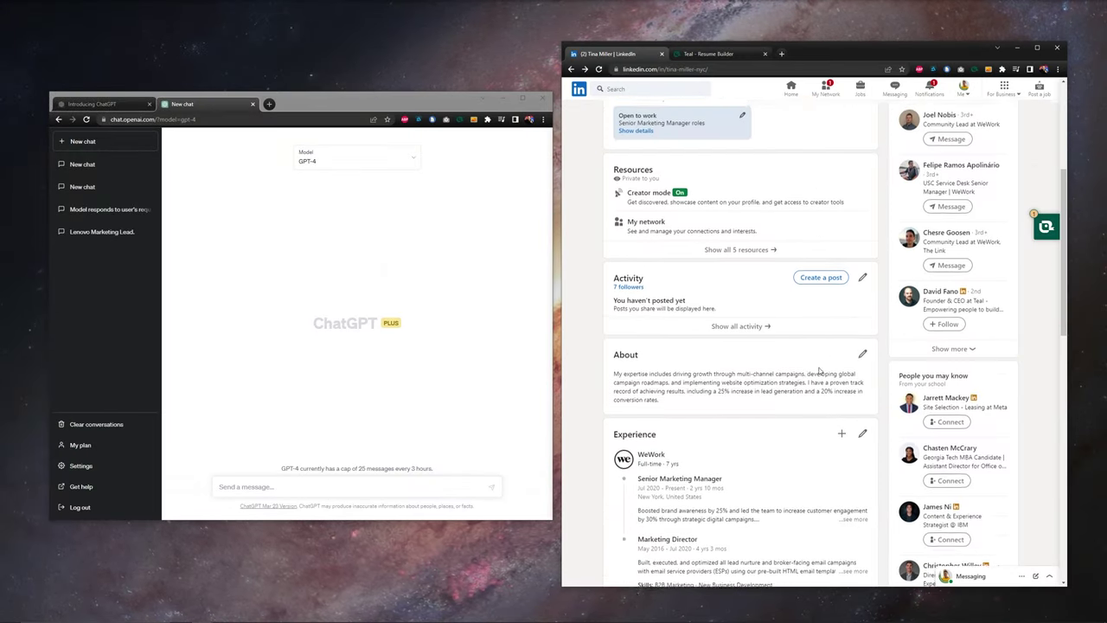
double_click(667, 360)
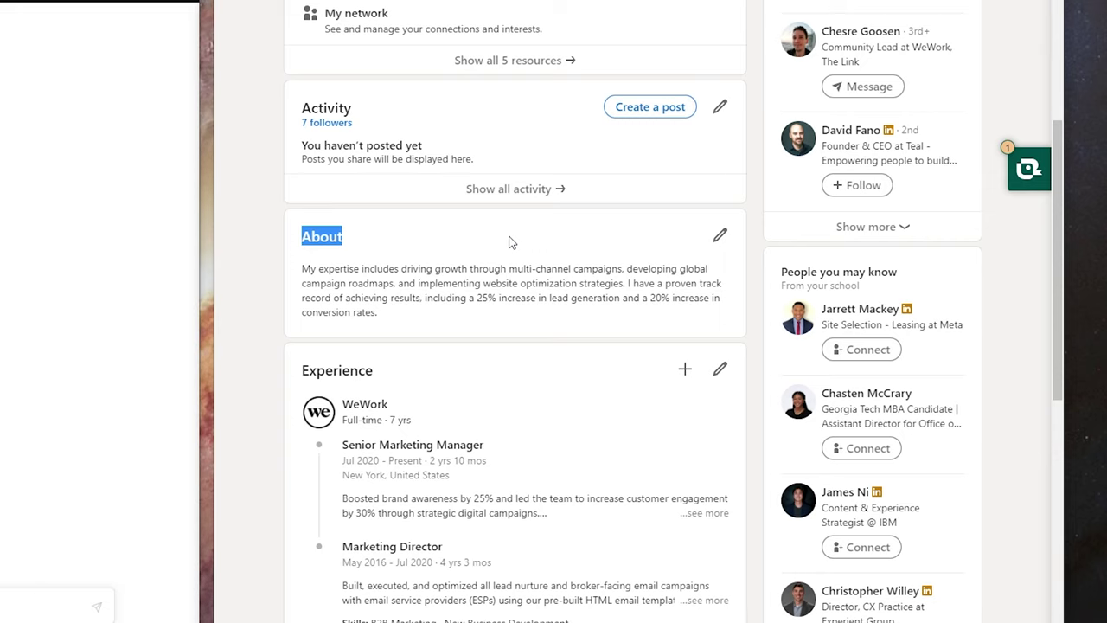
left_click(298, 269)
left_click_drag(291, 246, 487, 304)
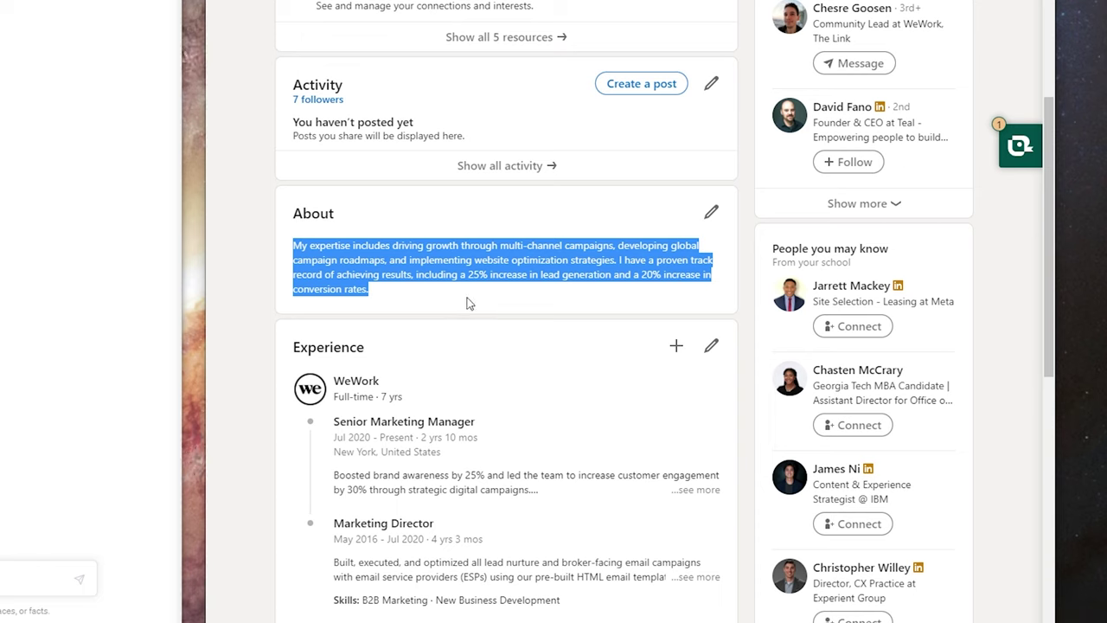
left_click(483, 300)
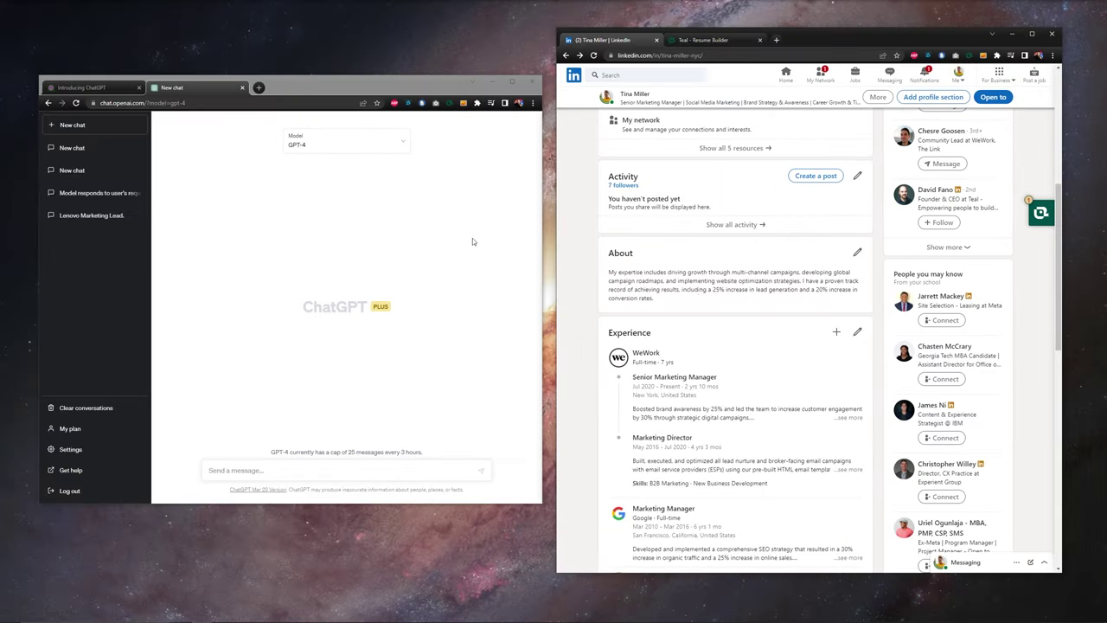
Write a ChatGPT prompt for a resume-based professional summary with keywords and metrics in less than 100 words, and copy the Teal resume's title-through-skills text
left_click(321, 239)
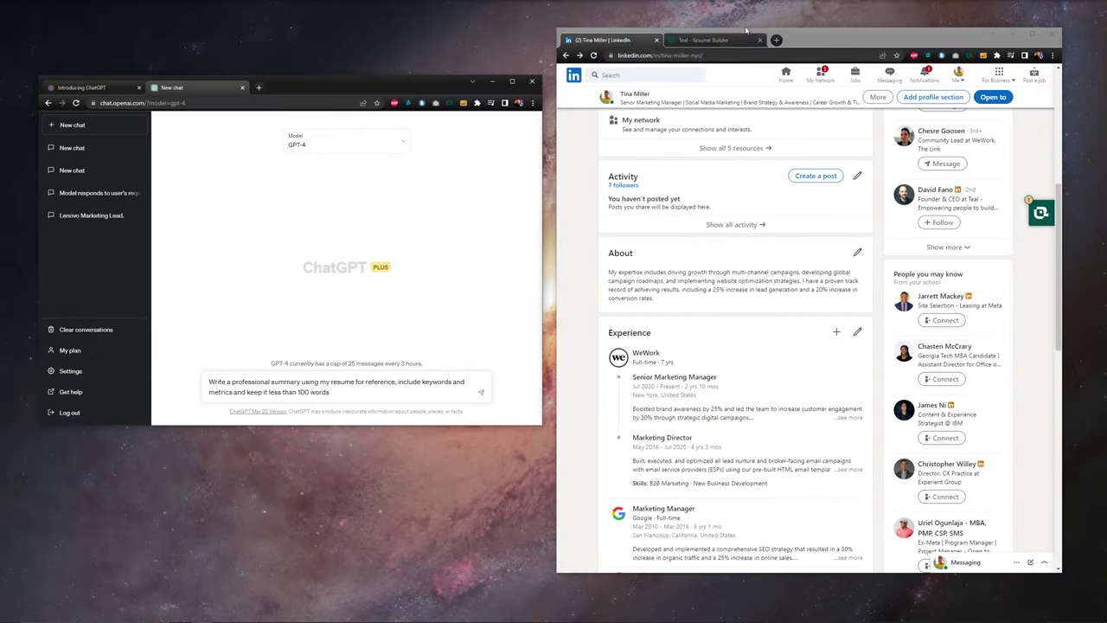
left_click(742, 40)
scroll(884, 328, "down", 1)
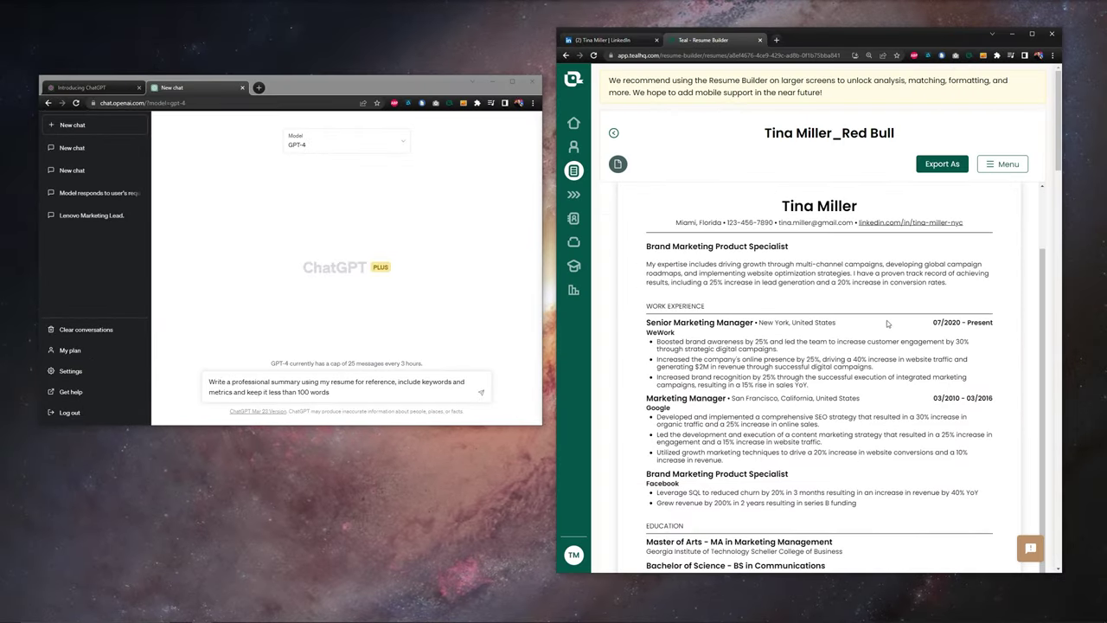
left_click_drag(647, 247, 964, 399)
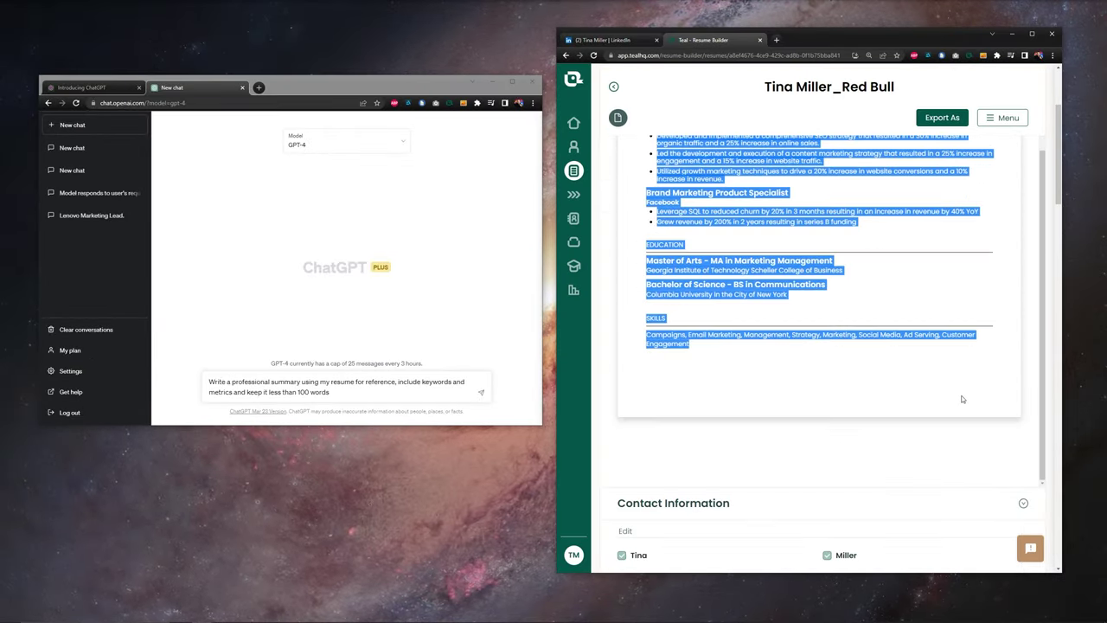
right_click(704, 273)
left_click(727, 284)
Paste the copied resume text beneath the ChatGPT prompt, separated by a blank line
left_click(365, 392)
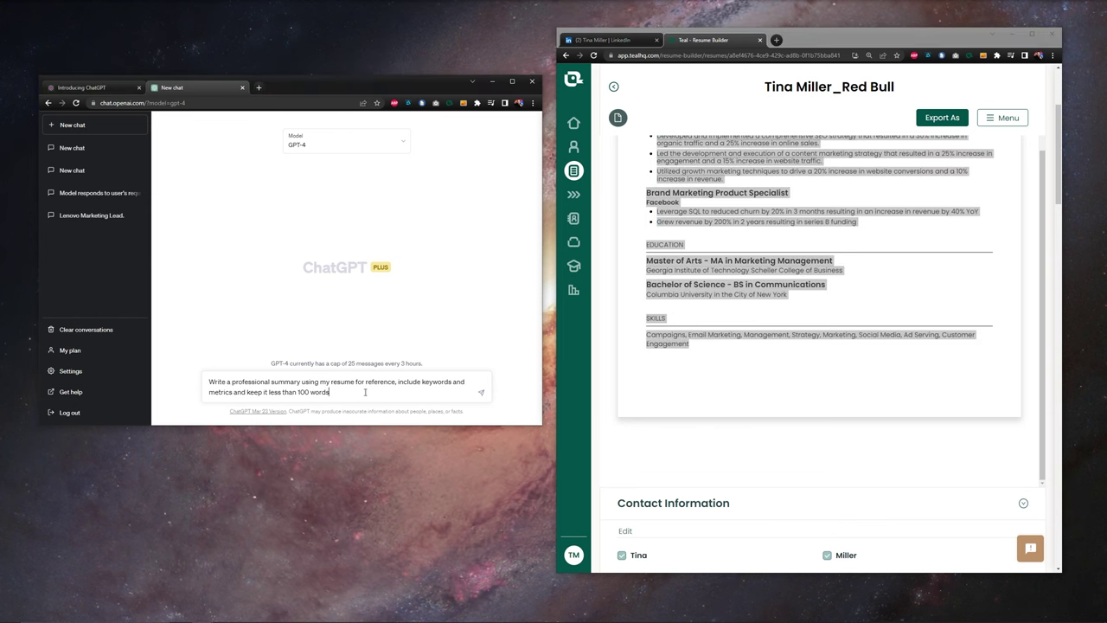
key("shift+Return")
key("shift+Return")
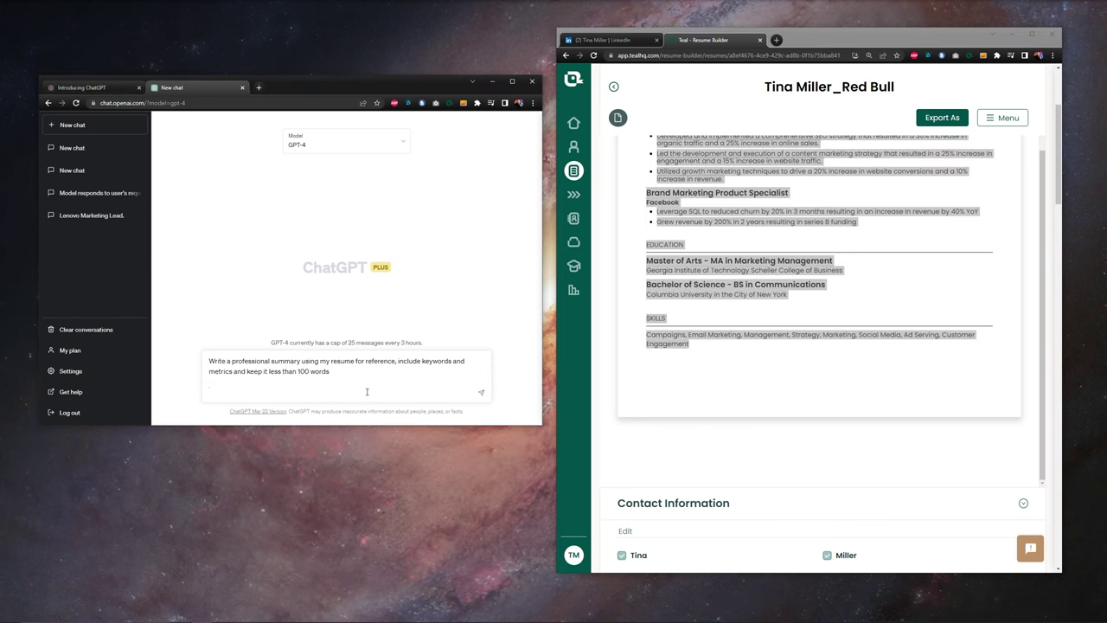
right_click(229, 391)
left_click(259, 454)
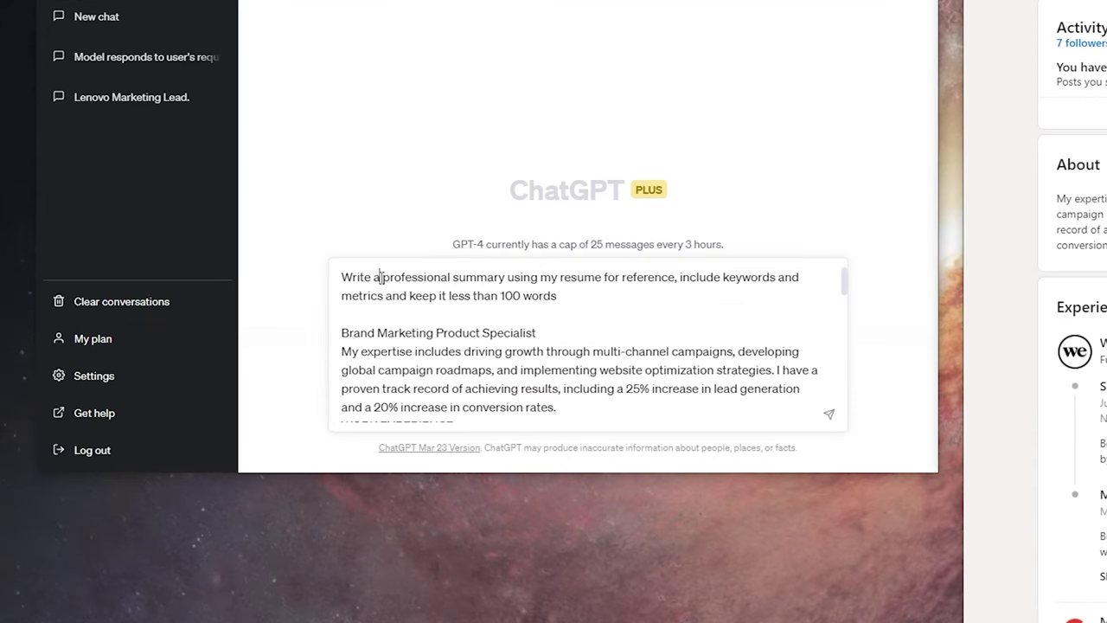
Add years of experience to the items the summary prompt must include, and send it with the resume text
left_click_drag(379, 277, 507, 279)
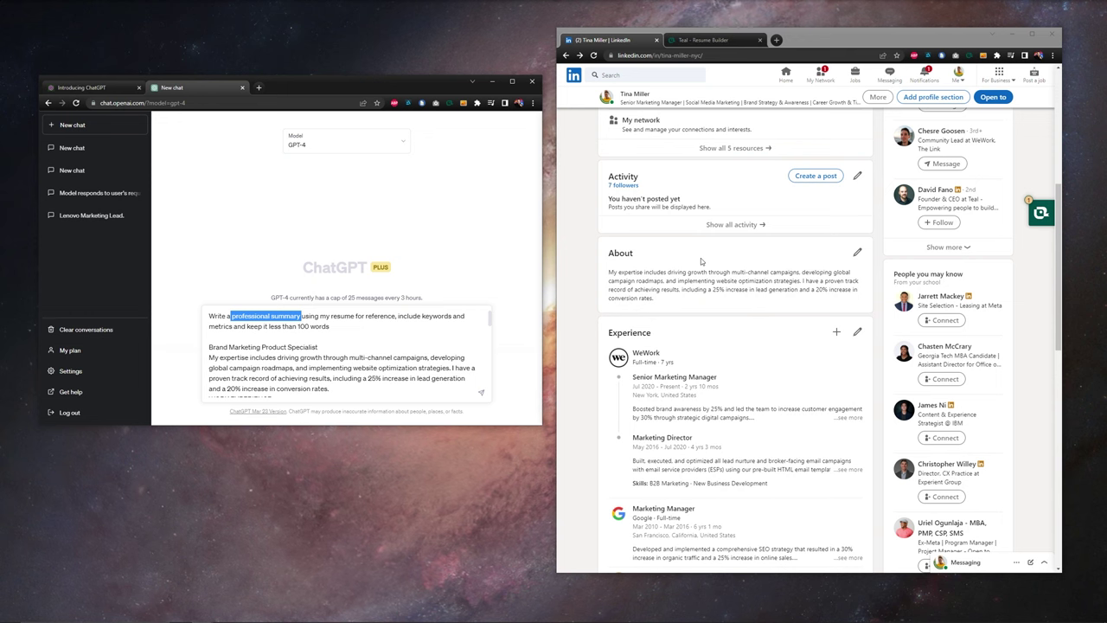
left_click(730, 42)
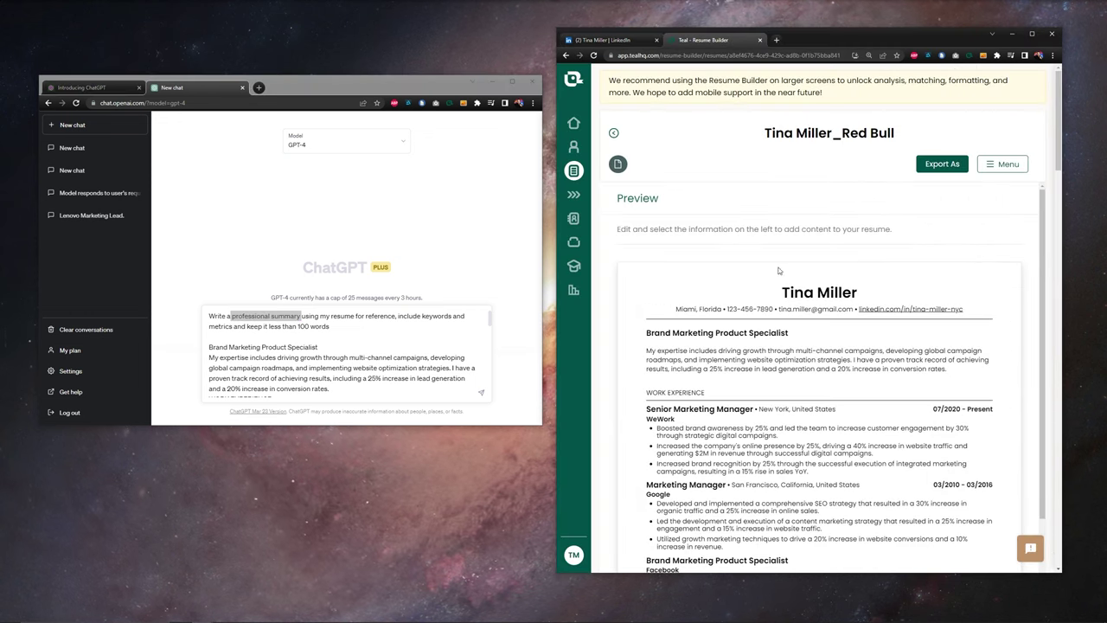
scroll(778, 271, "down", 1)
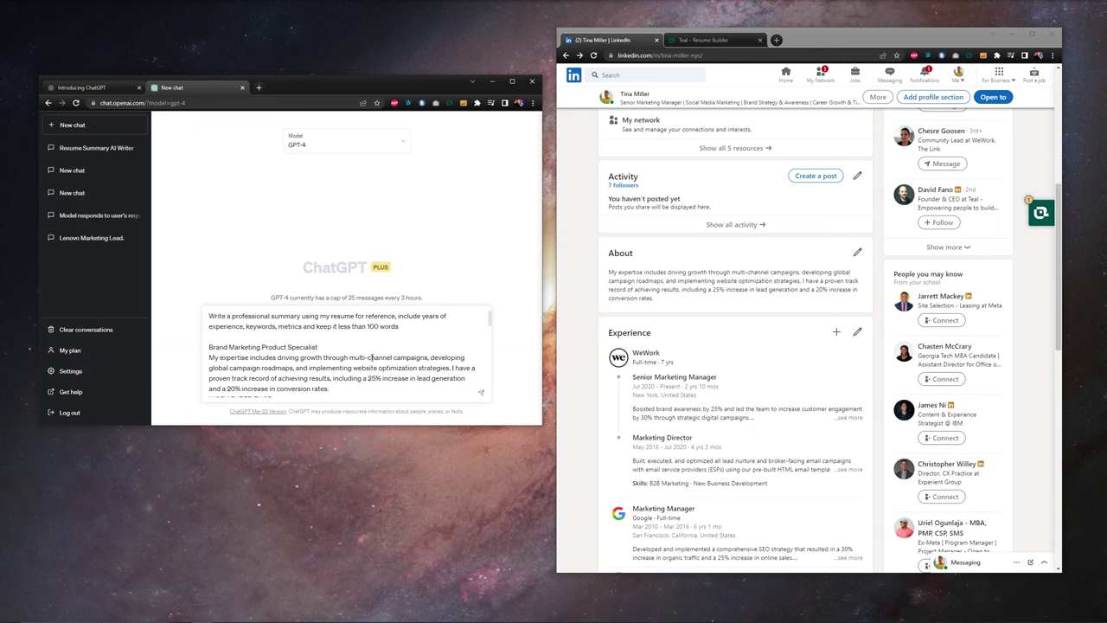
scroll(372, 365, "down", 5)
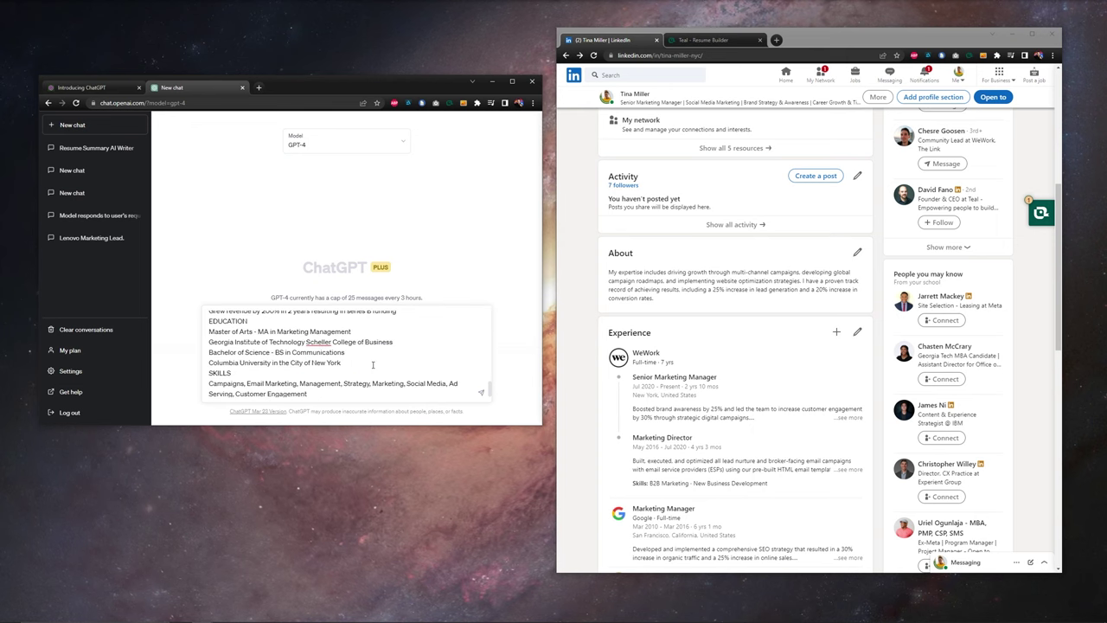
left_click(484, 393)
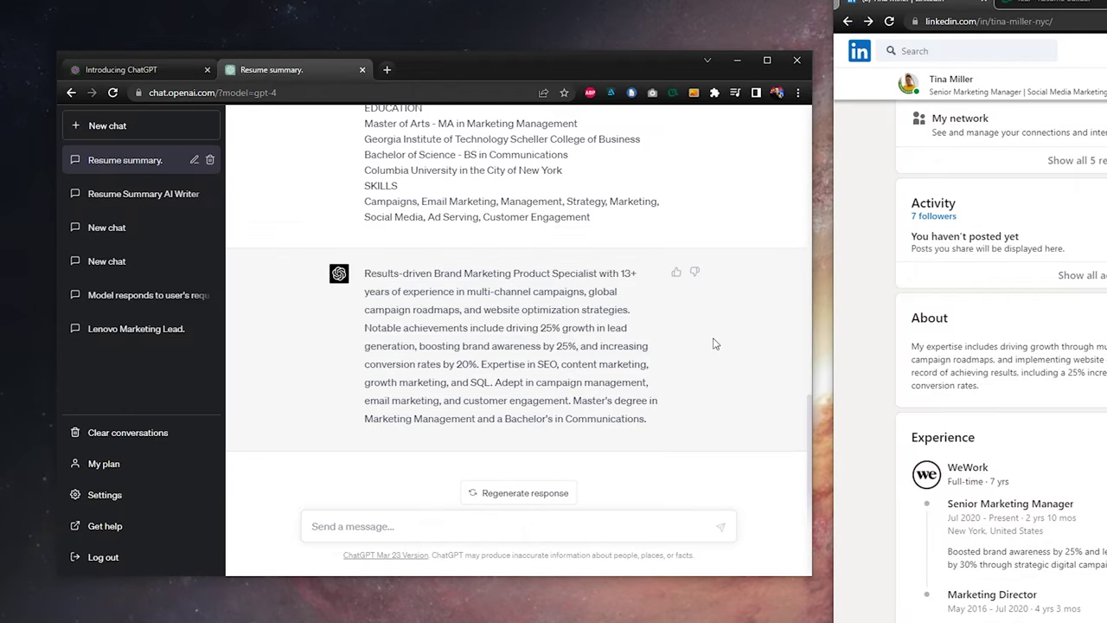
Examine the generated summary for its job title, years of experience, growth metrics and degrees
left_click_drag(433, 273, 643, 274)
left_click(605, 245)
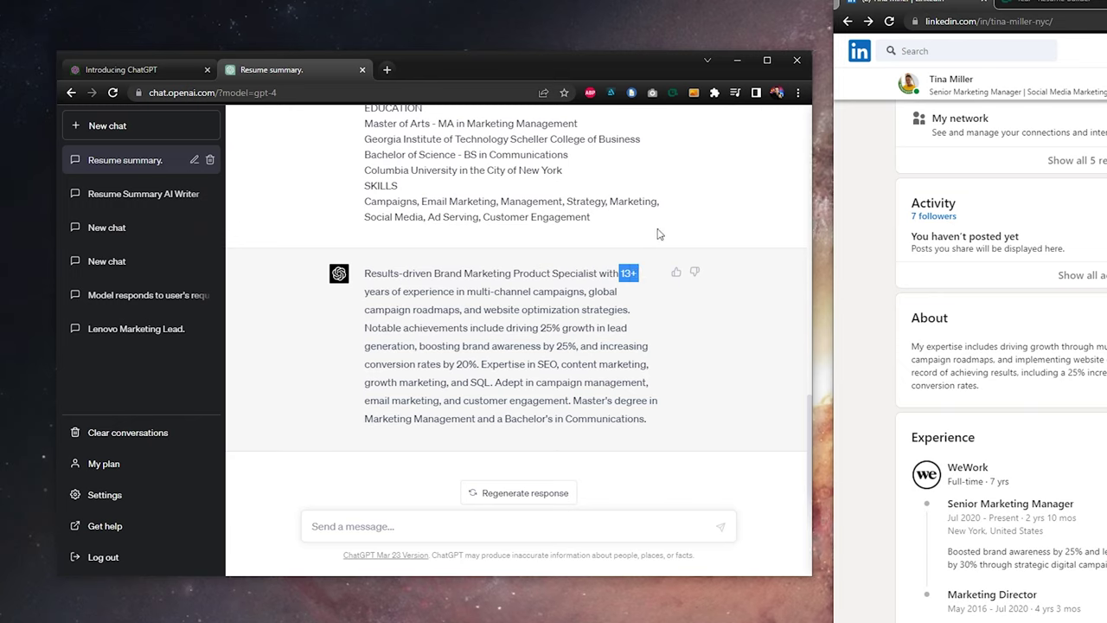
left_click(563, 330)
left_click_drag(562, 330, 415, 346)
left_click(538, 330)
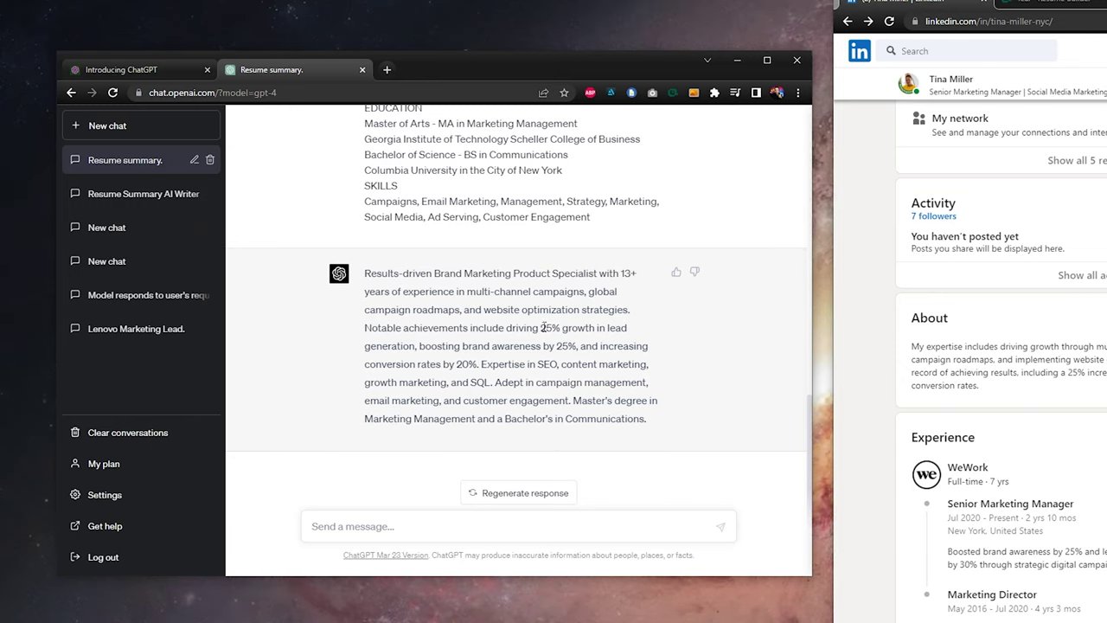
left_click_drag(538, 330, 564, 329)
left_click_drag(573, 400, 683, 433)
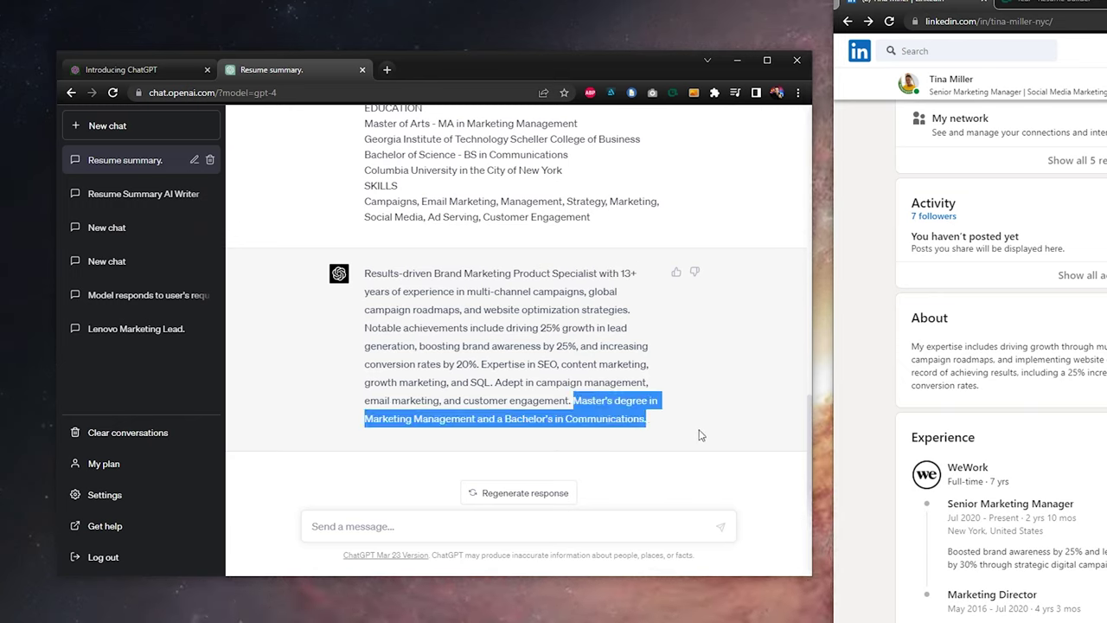
left_click(697, 425)
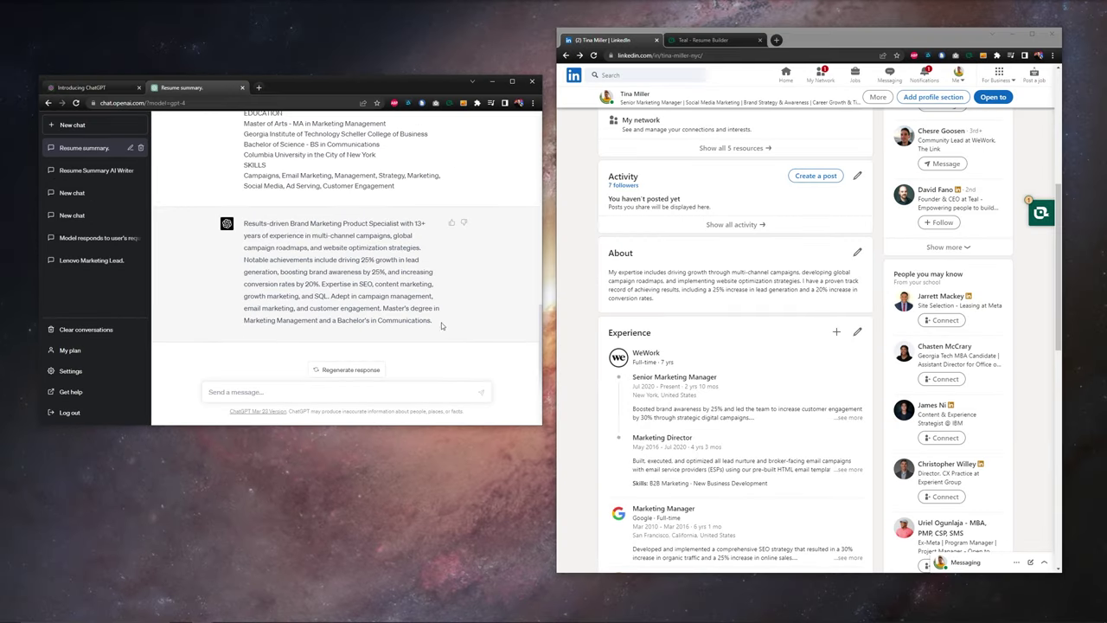
Copy the entire generated professional summary from the ChatGPT response
left_click_drag(698, 424, 577, 382)
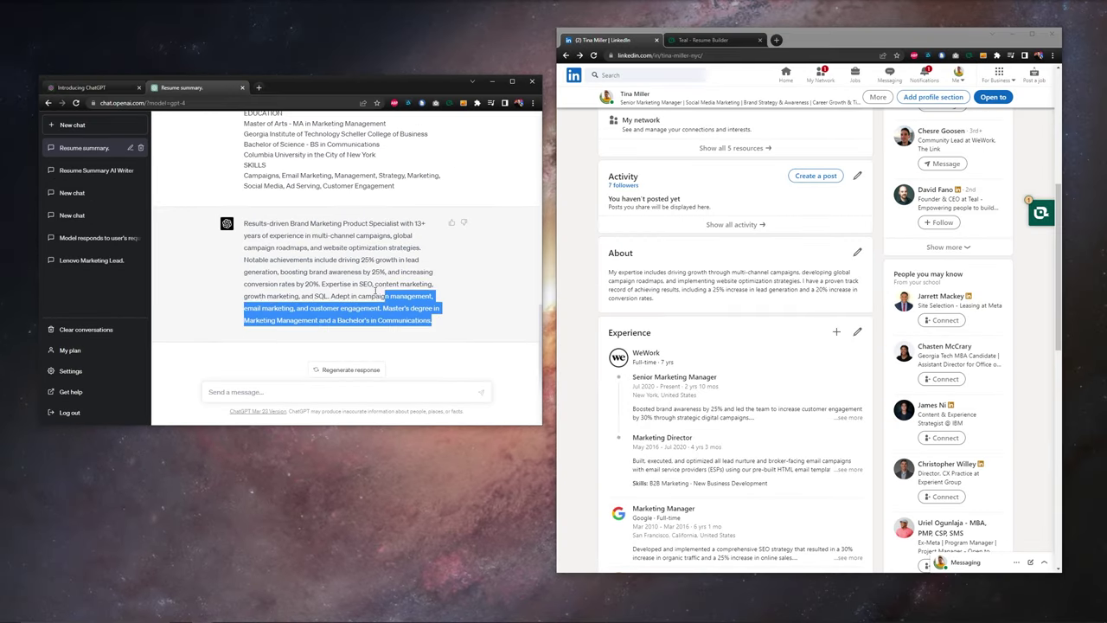
left_click_drag(375, 291, 244, 222)
right_click(269, 234)
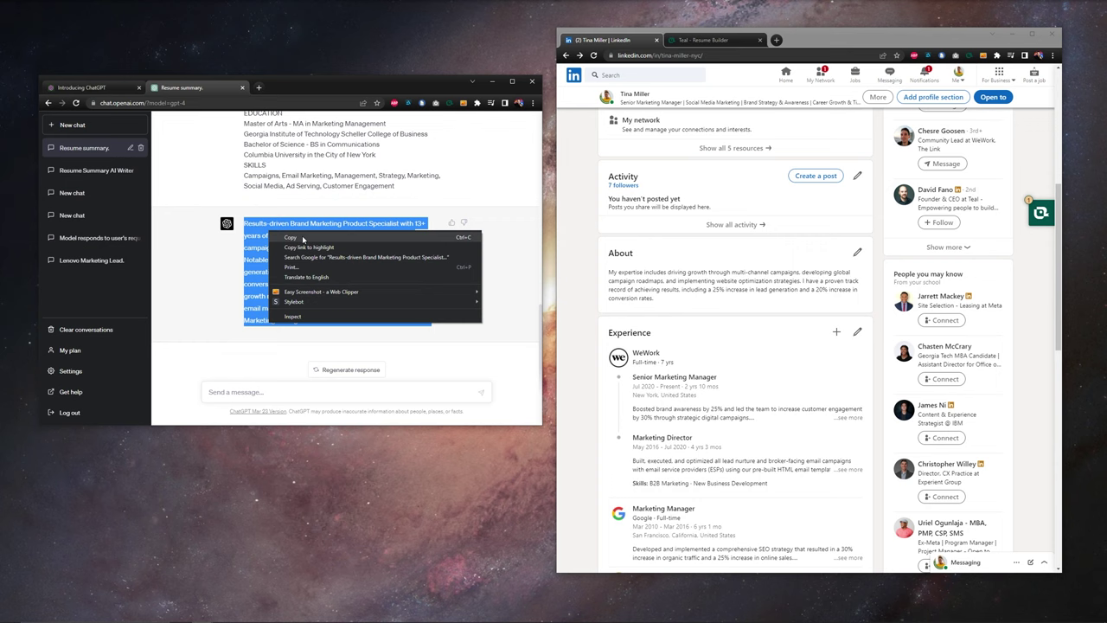
left_click(303, 239)
Replace the LinkedIn profile's About text with the copied ChatGPT summary and save it
left_click(694, 262)
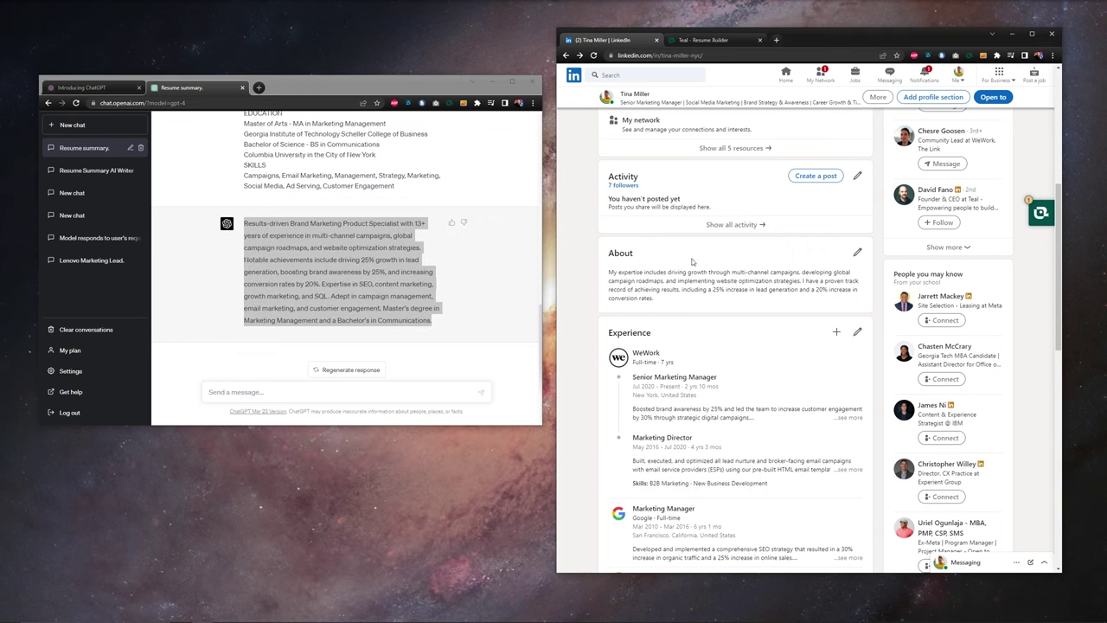
left_click(855, 255)
left_click_drag(924, 215, 623, 155)
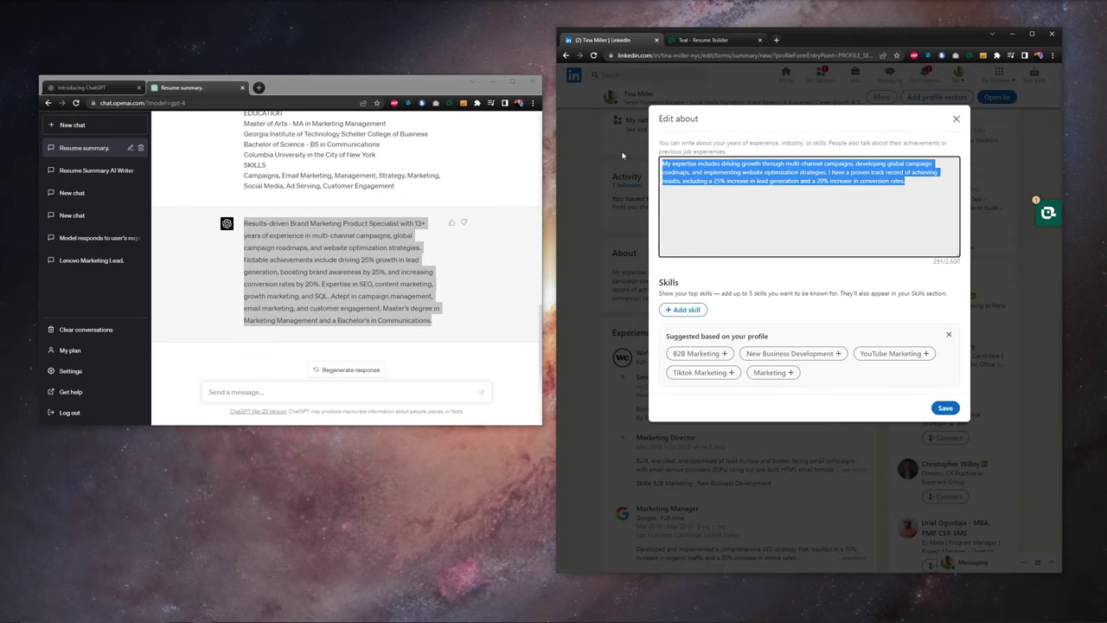
key("BackSpace")
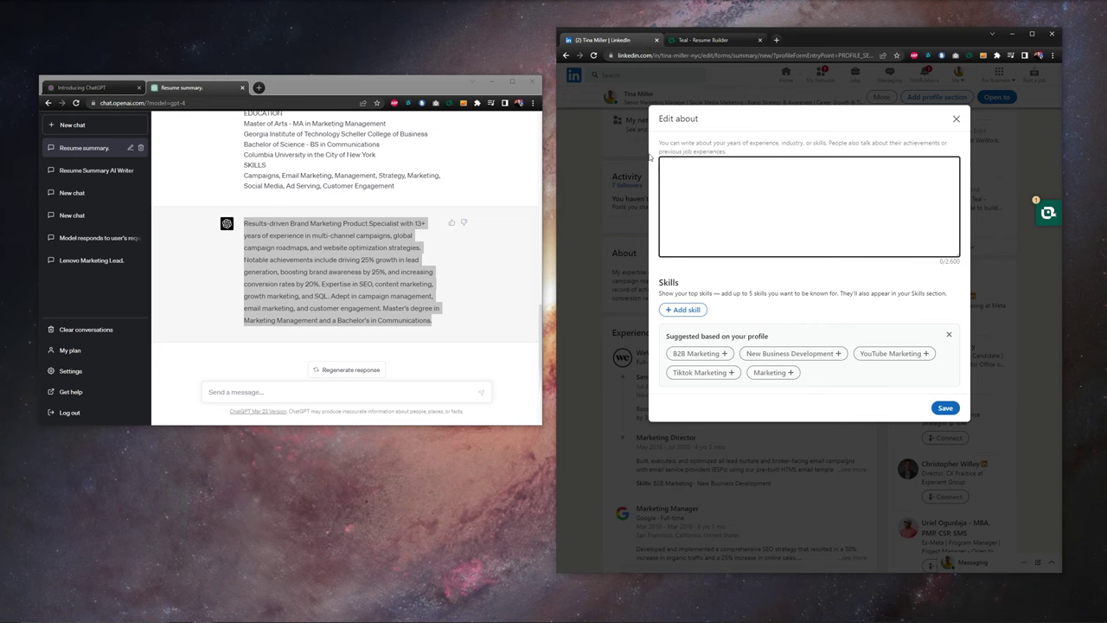
key("ctrl+v")
left_click(944, 408)
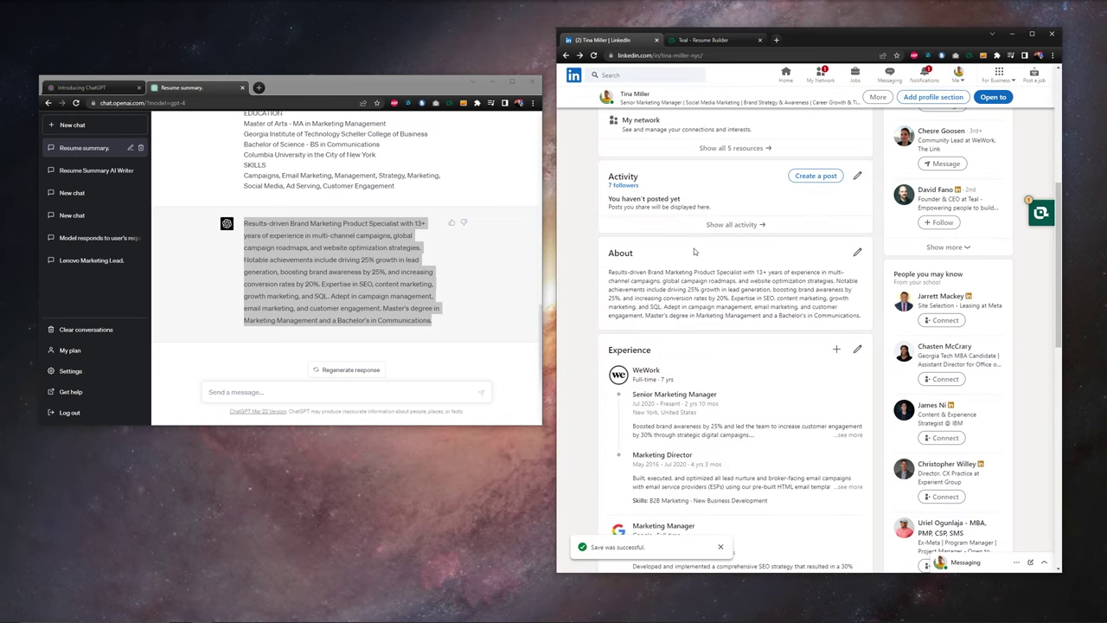
Switch to the Teal resume, replace its existing professional summary with the copied ChatGPT summary, and save it
left_click(704, 39)
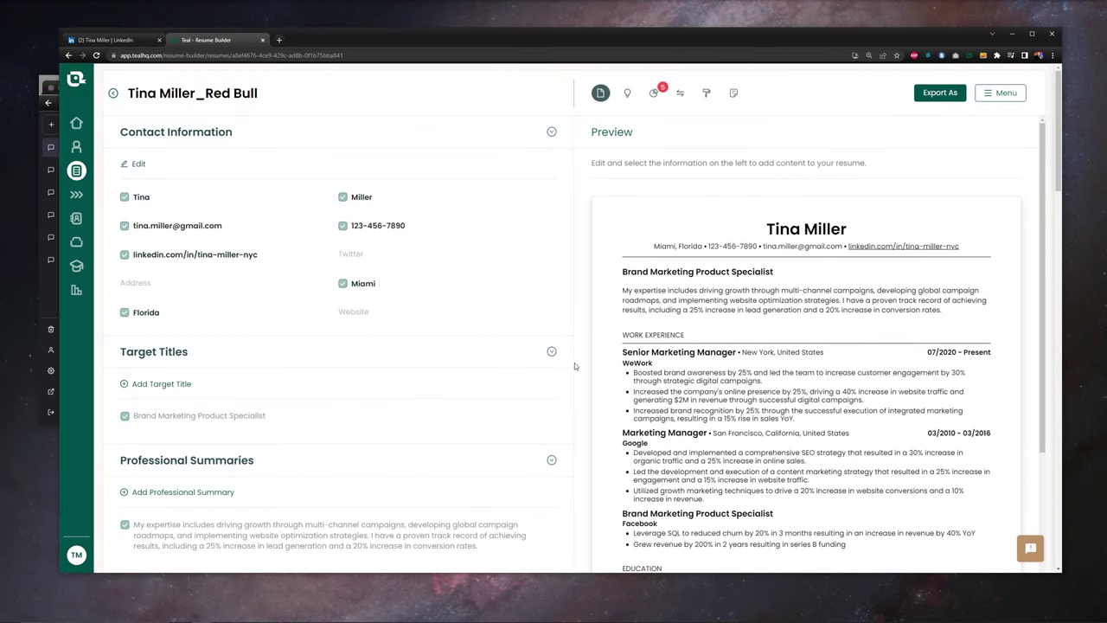
scroll(574, 366, "down", 2)
scroll(517, 403, "down", 3)
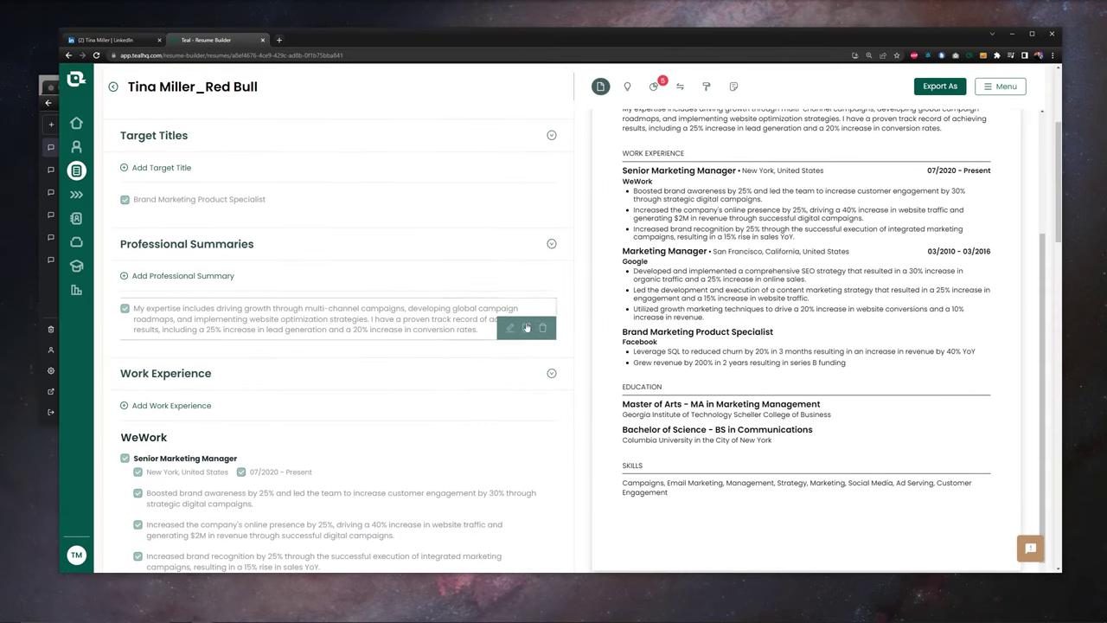
left_click(509, 327)
left_click_drag(459, 403, 121, 344)
key("BackSpace")
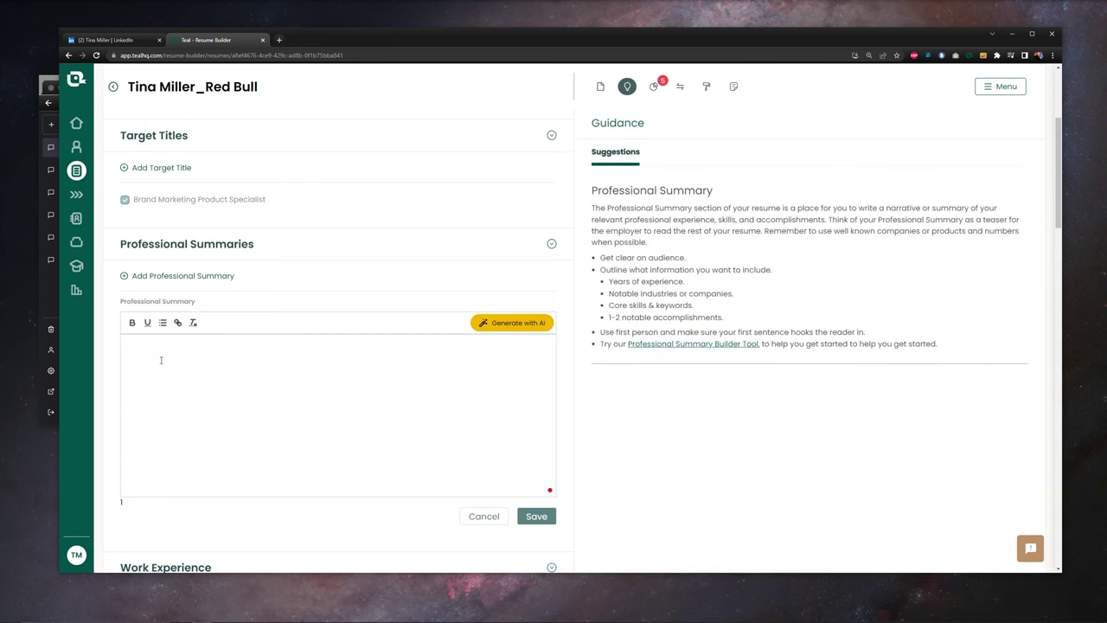
right_click(162, 359)
left_click(208, 420)
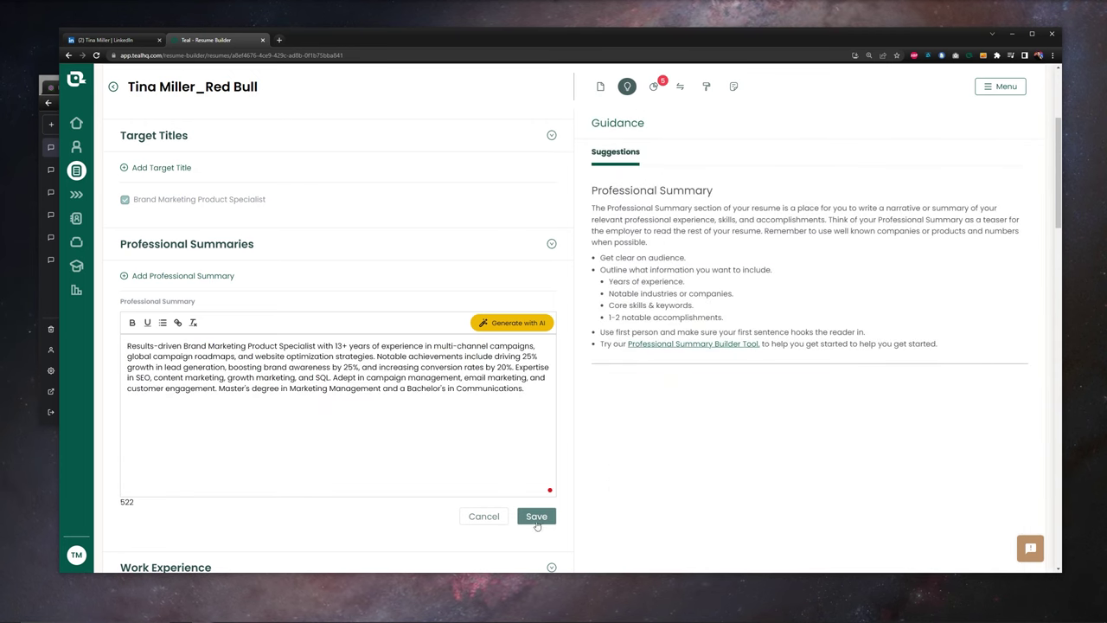
left_click(536, 522)
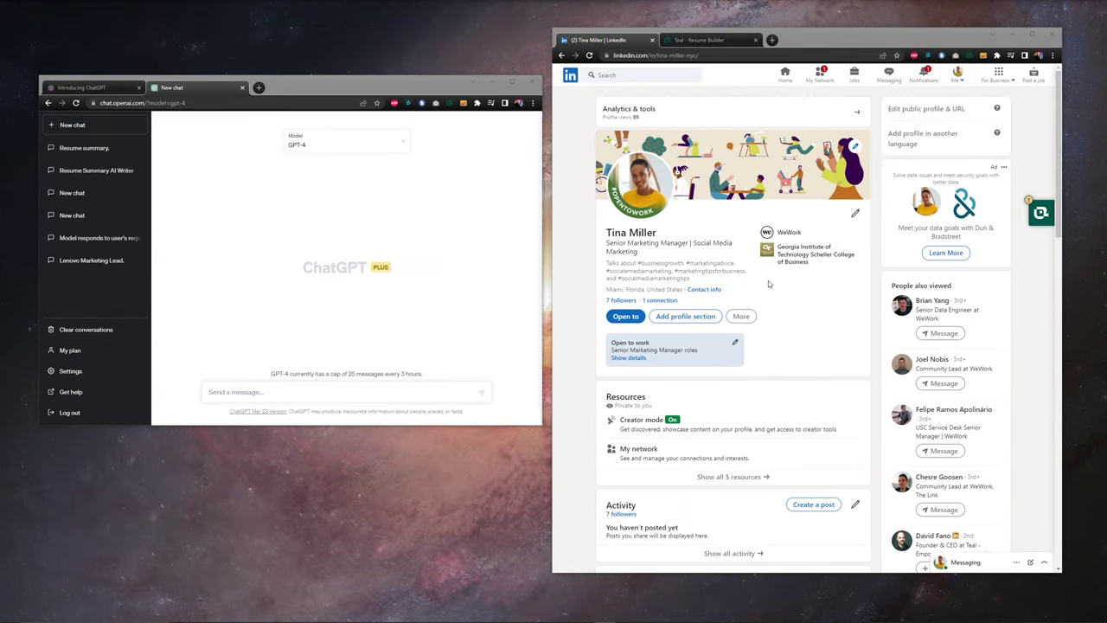
Open Teal's LinkedIn Review on the LinkedIn profile and view its recommendations for the Headline
left_click(768, 280)
left_click_drag(603, 243, 673, 257)
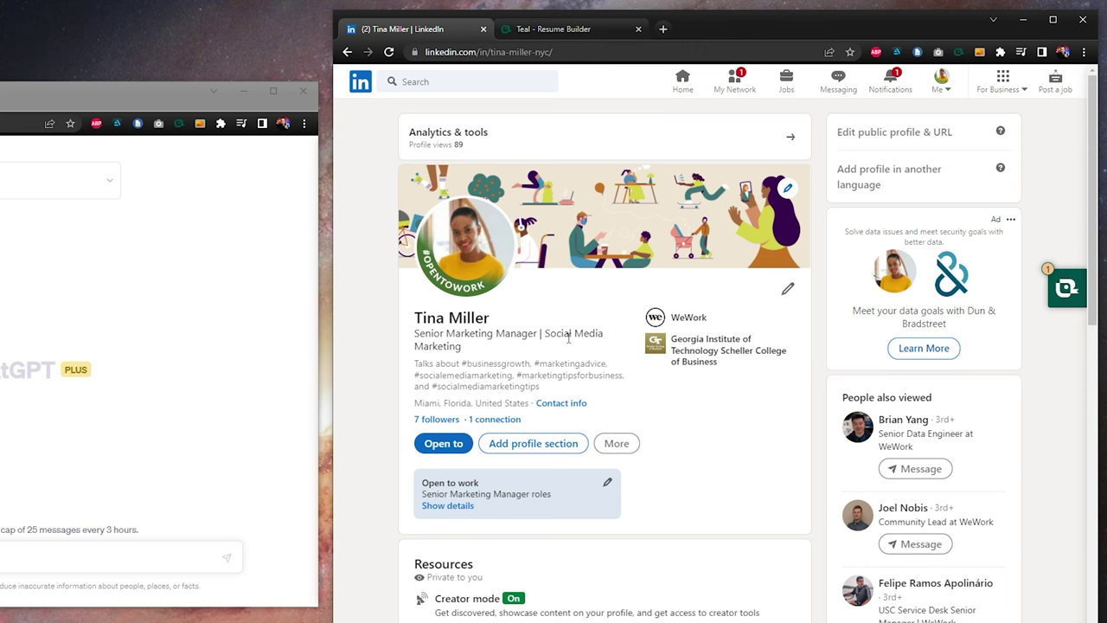
left_click(1067, 288)
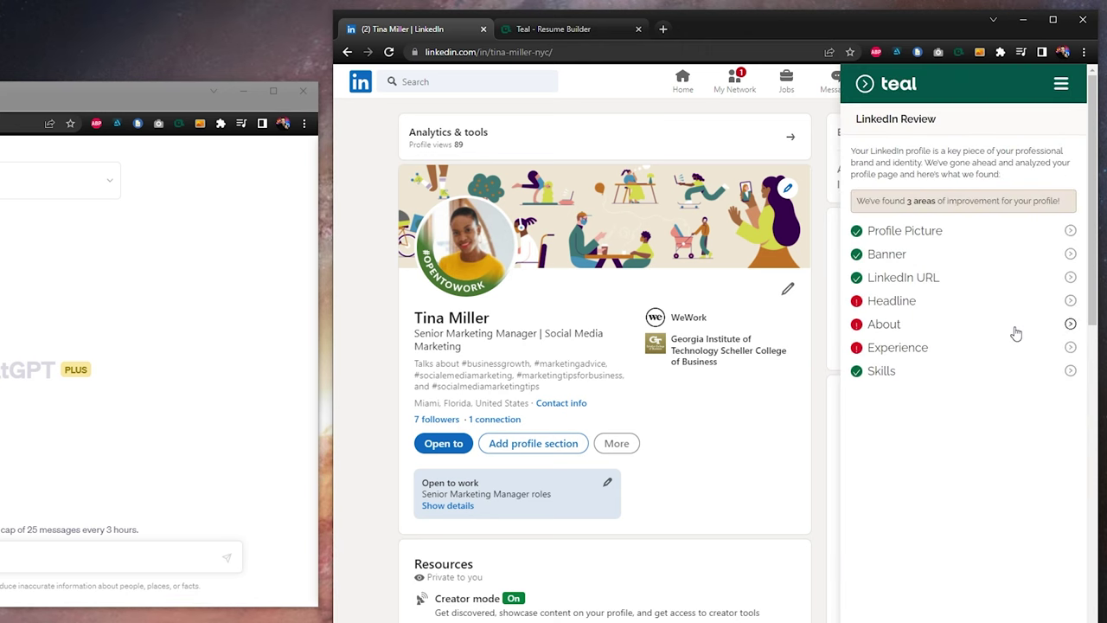
left_click(895, 303)
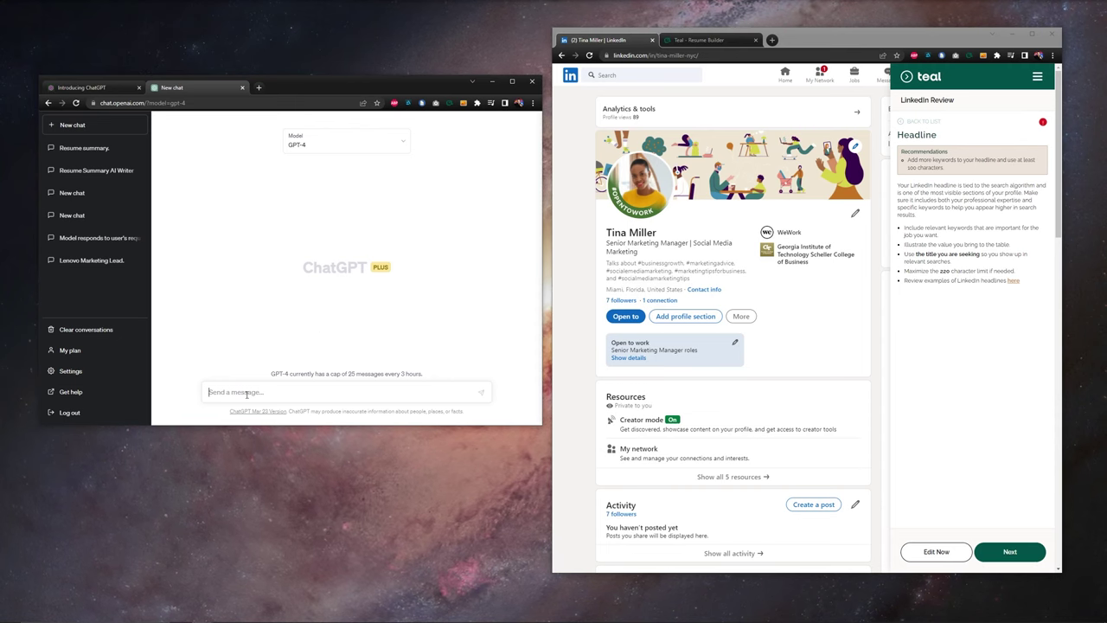
Draft the ChatGPT prompt "Write a LinkedIn headline using my resume for reference, include keywords from my resume and keep it shorter than 220 characters"
type("Write a LinkedIn headline using my resume for reference, include keywords from ")
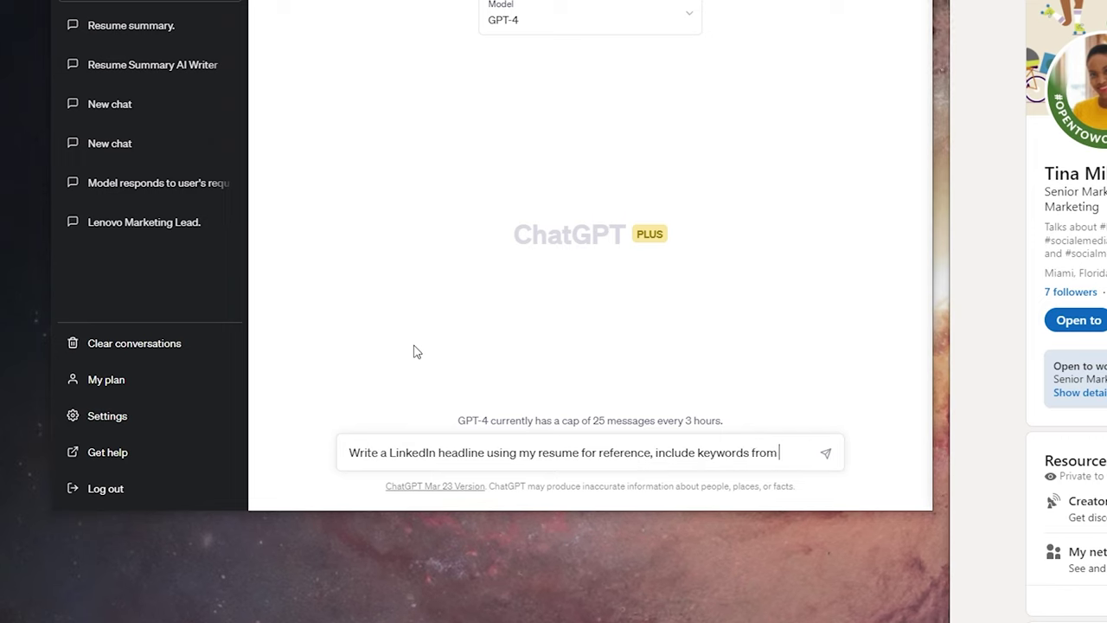
type("my resume and ")
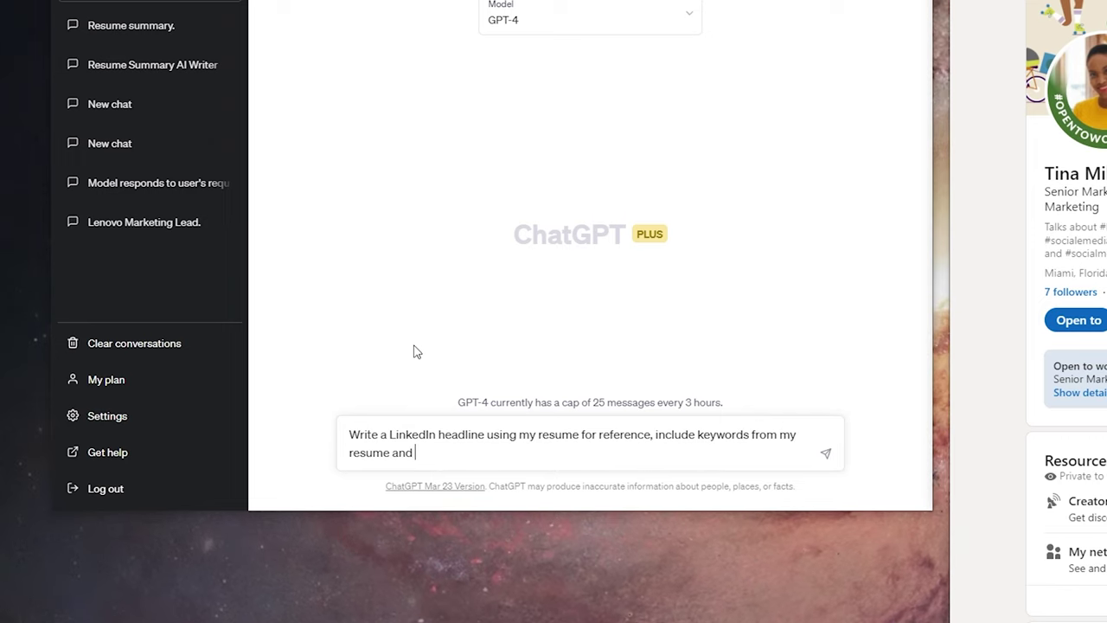
type("keep it shorter than ")
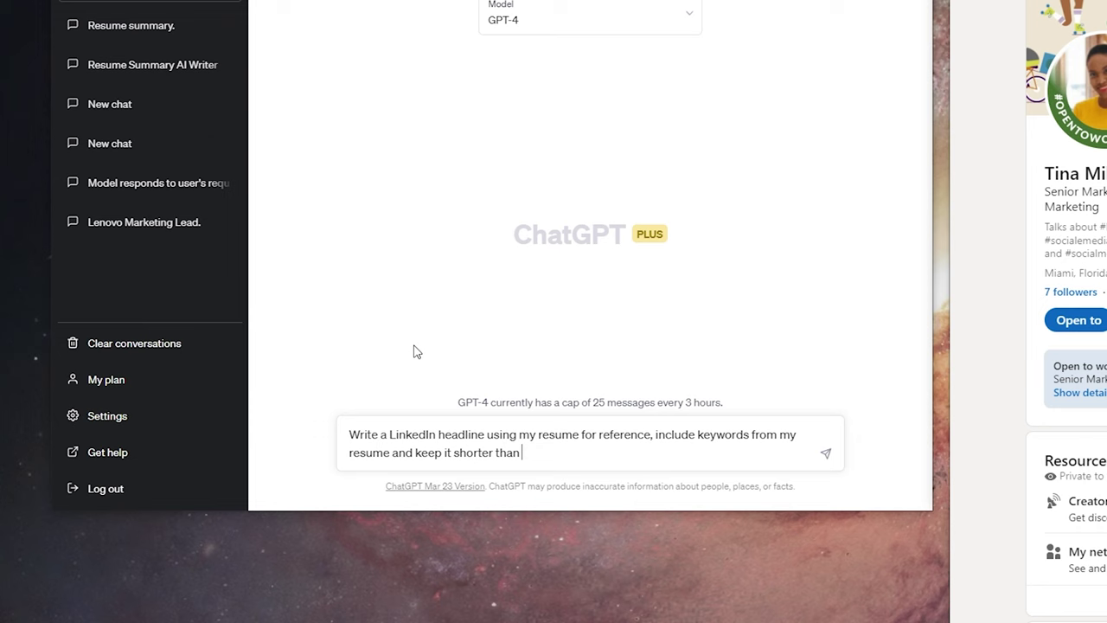
type("220 characte")
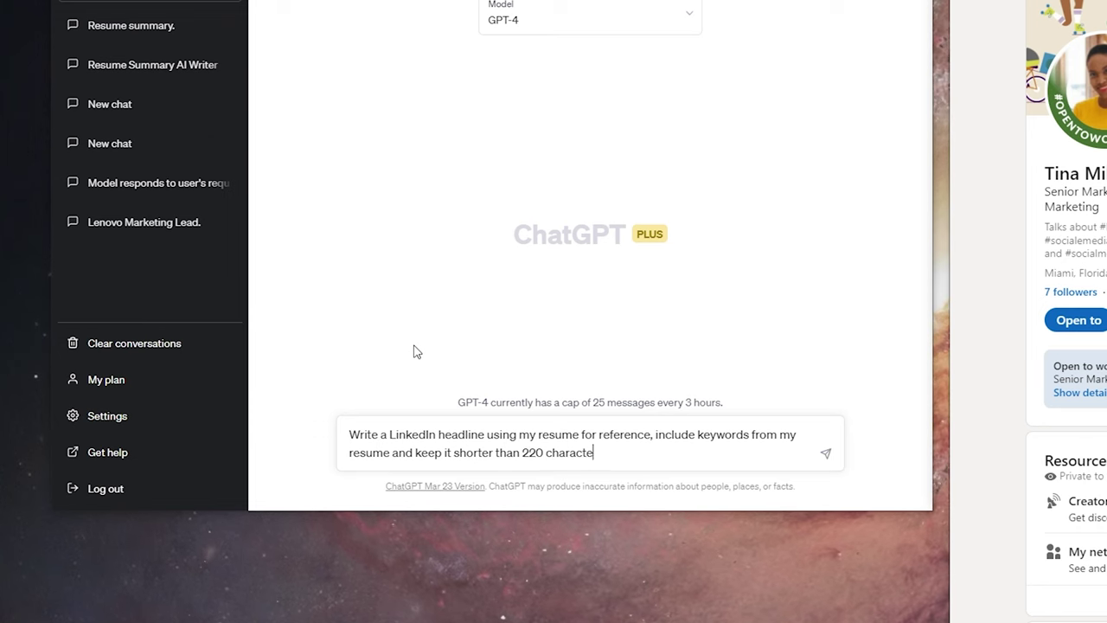
type("rs")
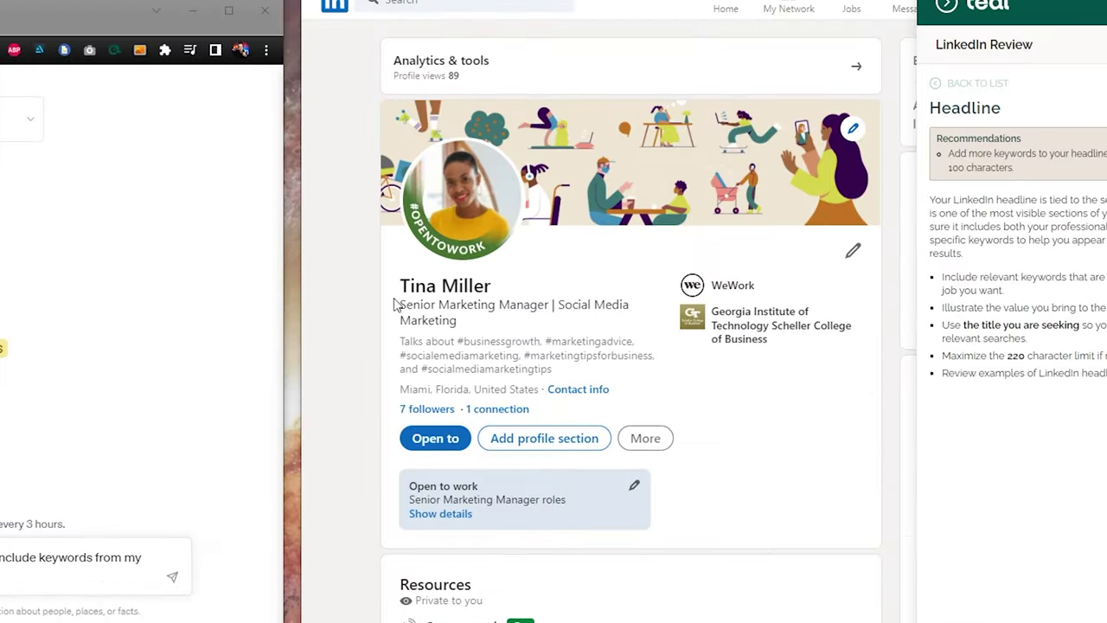
left_click_drag(1043, 191, 1106, 216)
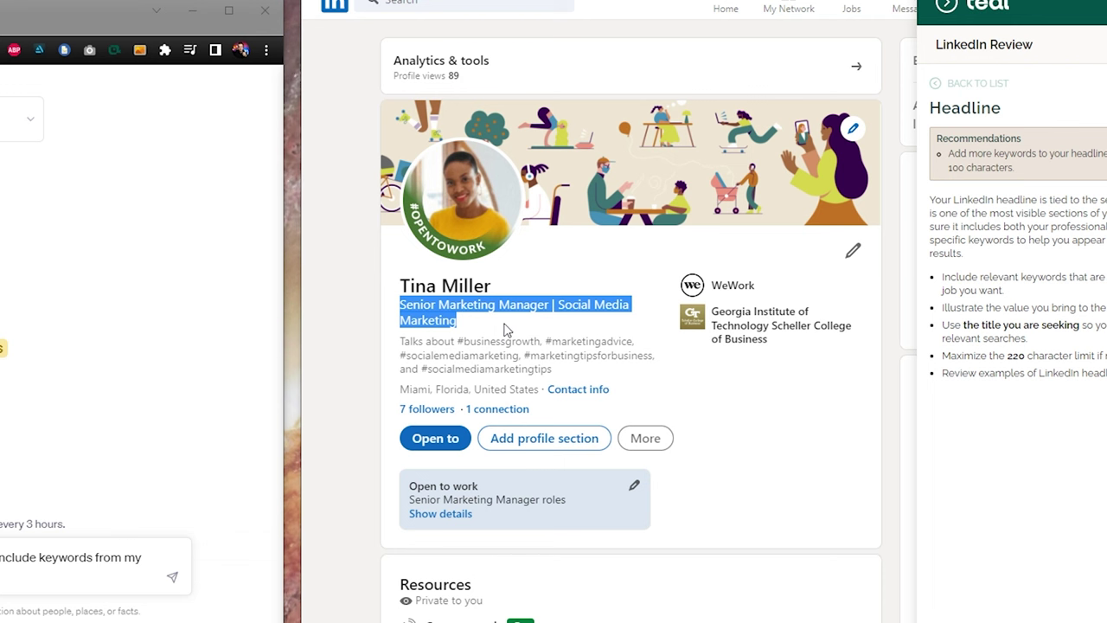
left_click(507, 329)
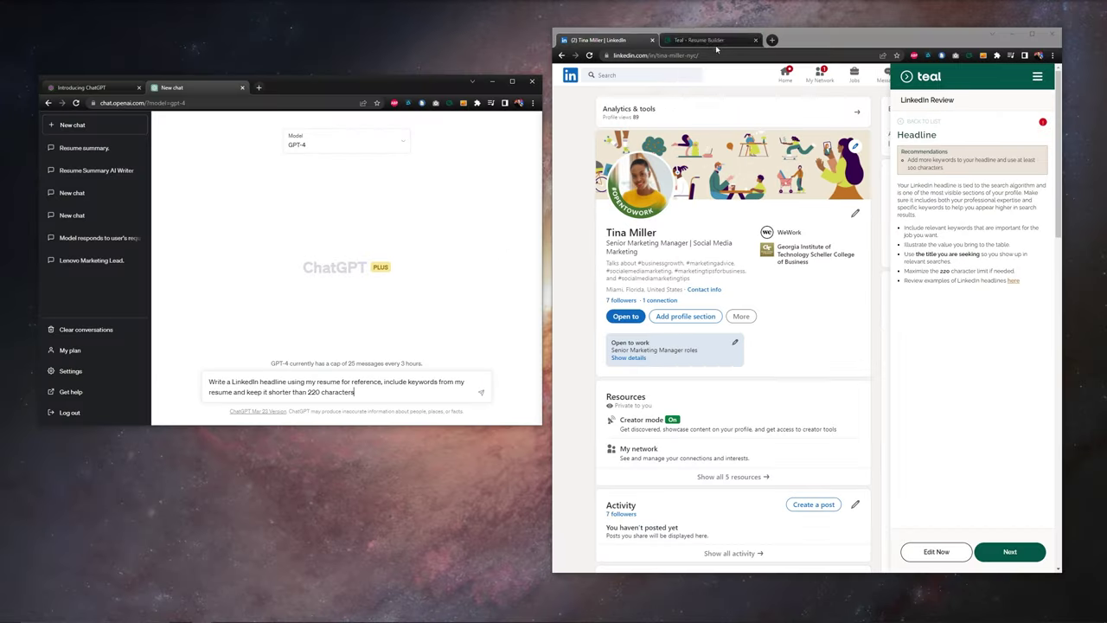
Copy the Teal resume's preview text from the Brand Marketing Product Specialist title through the Skills section
left_click(705, 40)
scroll(641, 204, "down", 3)
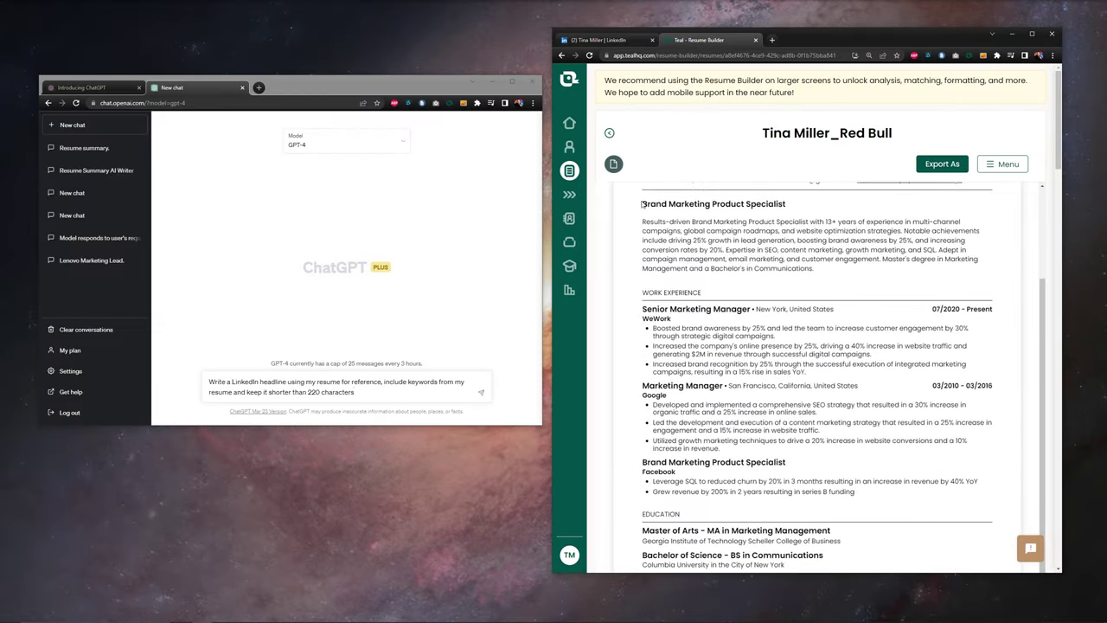
left_click_drag(642, 204, 683, 424)
right_click(672, 289)
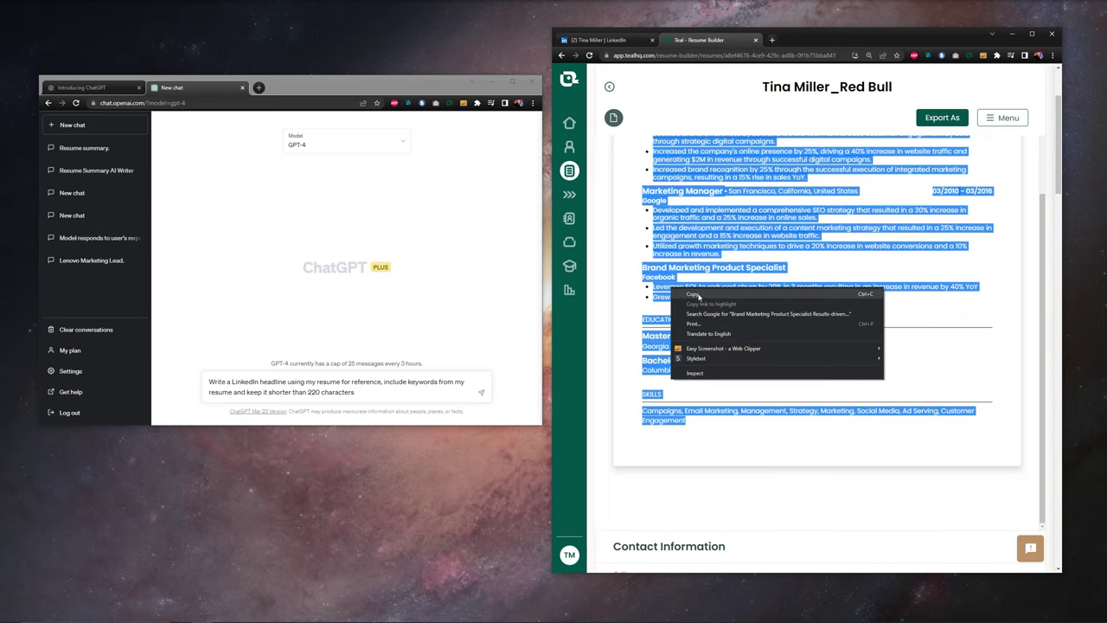
left_click(695, 295)
Paste the copied resume text below the headline prompt in ChatGPT, separated by a blank line, and send it
left_click(387, 394)
key("shift+Return")
key("shift+Return")
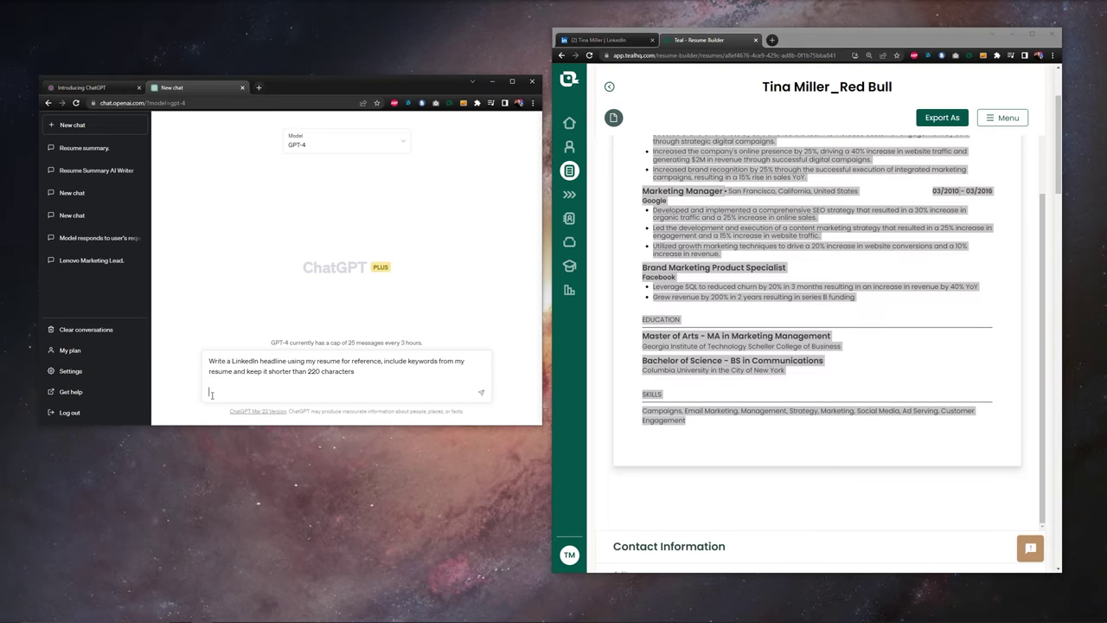
right_click(209, 386)
left_click(234, 456)
key("Return")
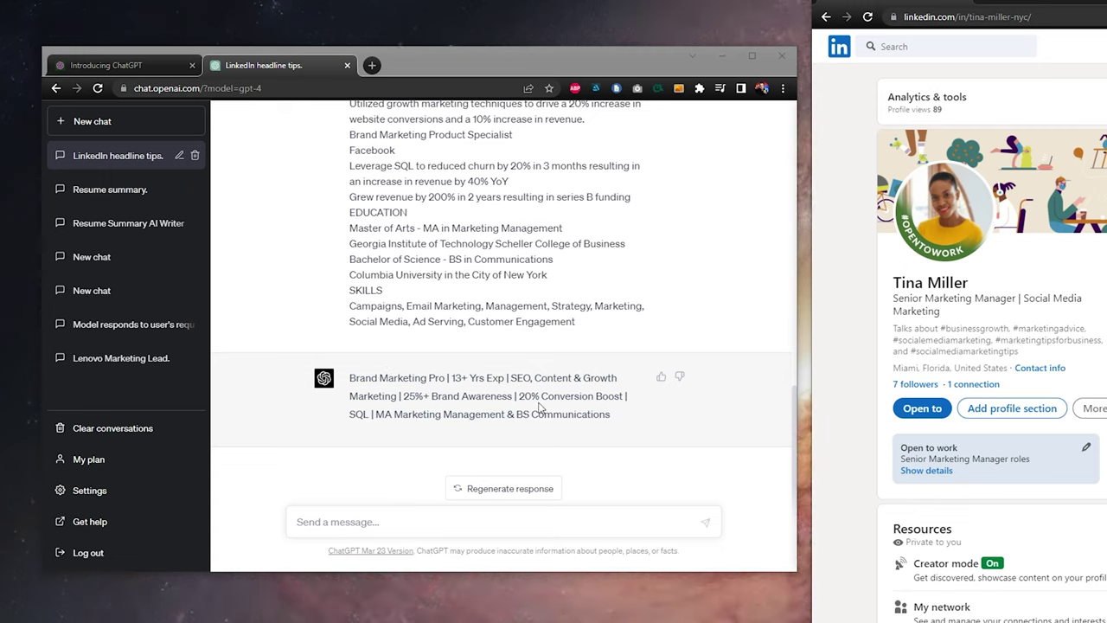
Replace the LinkedIn profile's headline with the ChatGPT-generated one, save it, and check the headline in Teal's LinkedIn Review
left_click(471, 441)
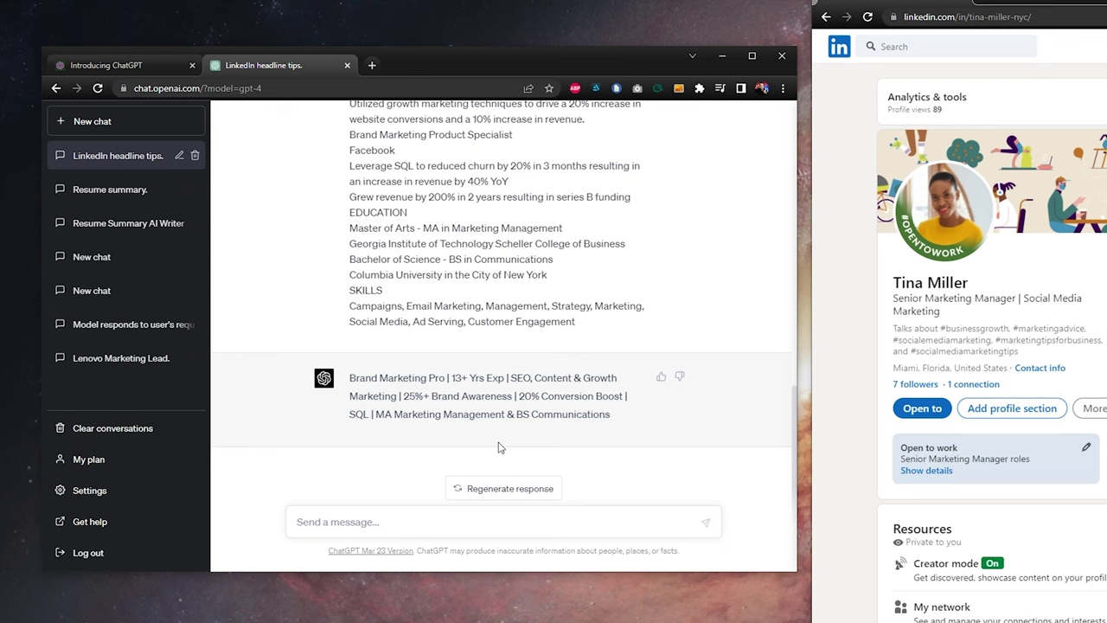
left_click_drag(623, 425, 348, 377)
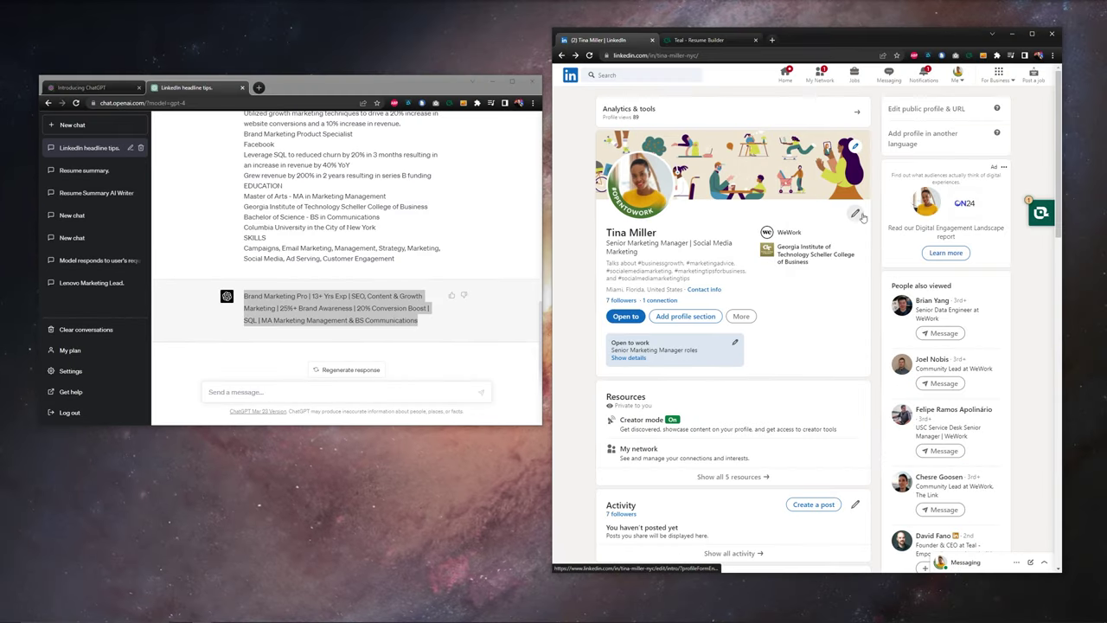
left_click(861, 217)
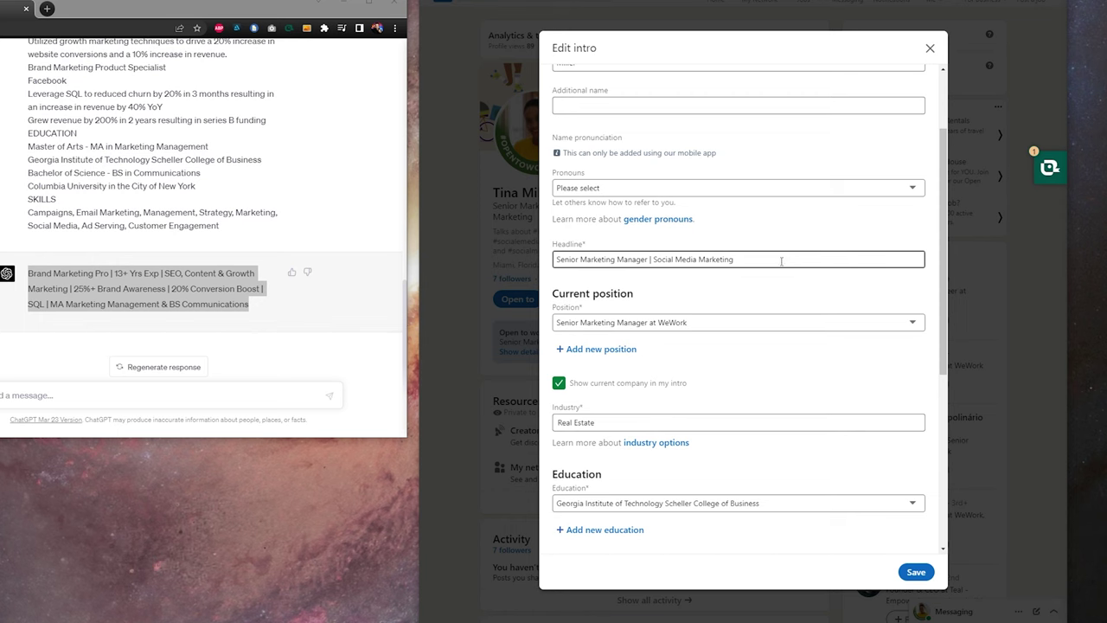
triple_click(781, 261)
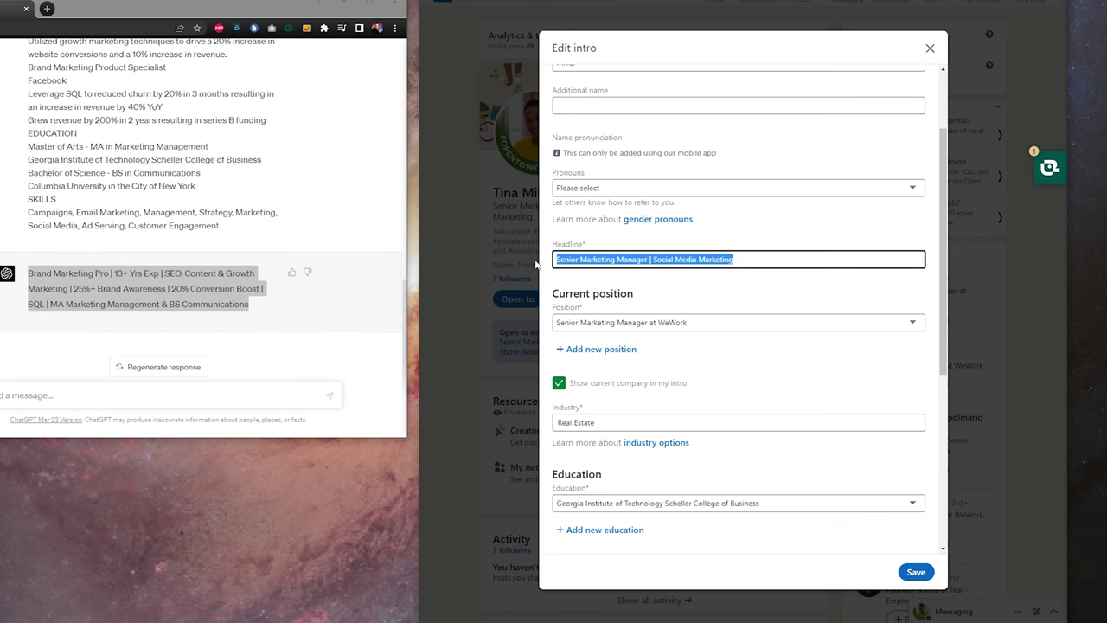
key("BackSpace")
key("ctrl+v")
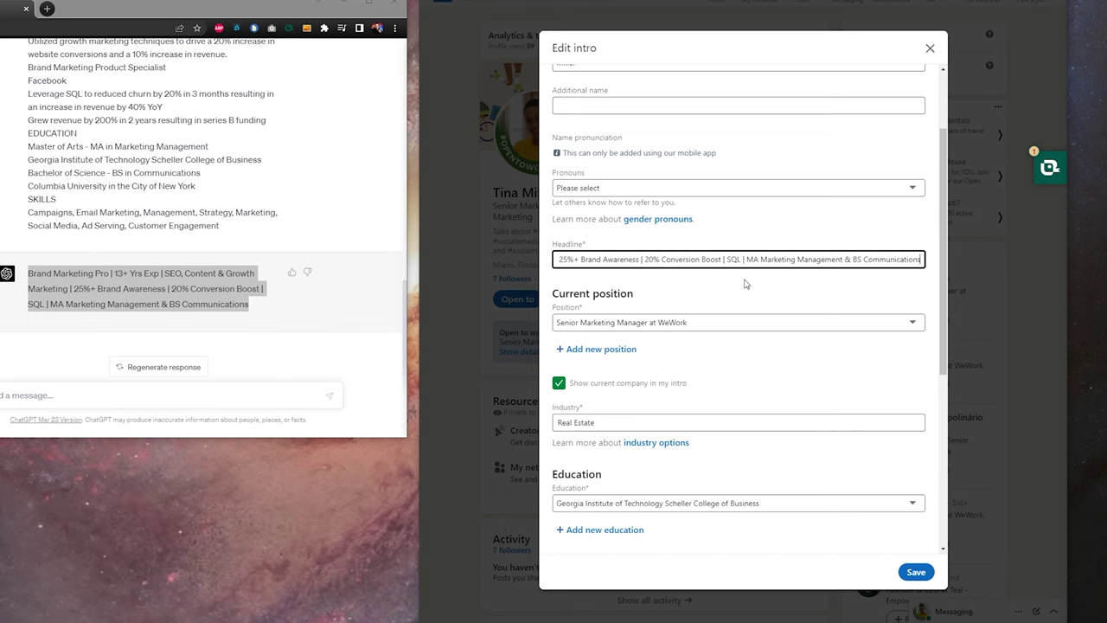
left_click(916, 572)
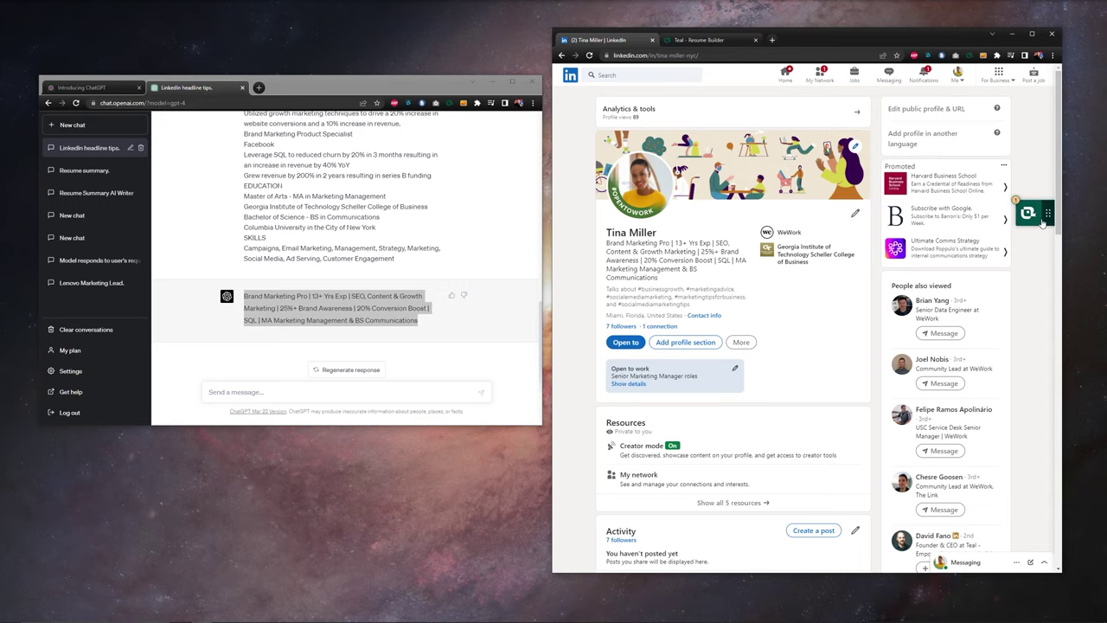
left_click(1038, 218)
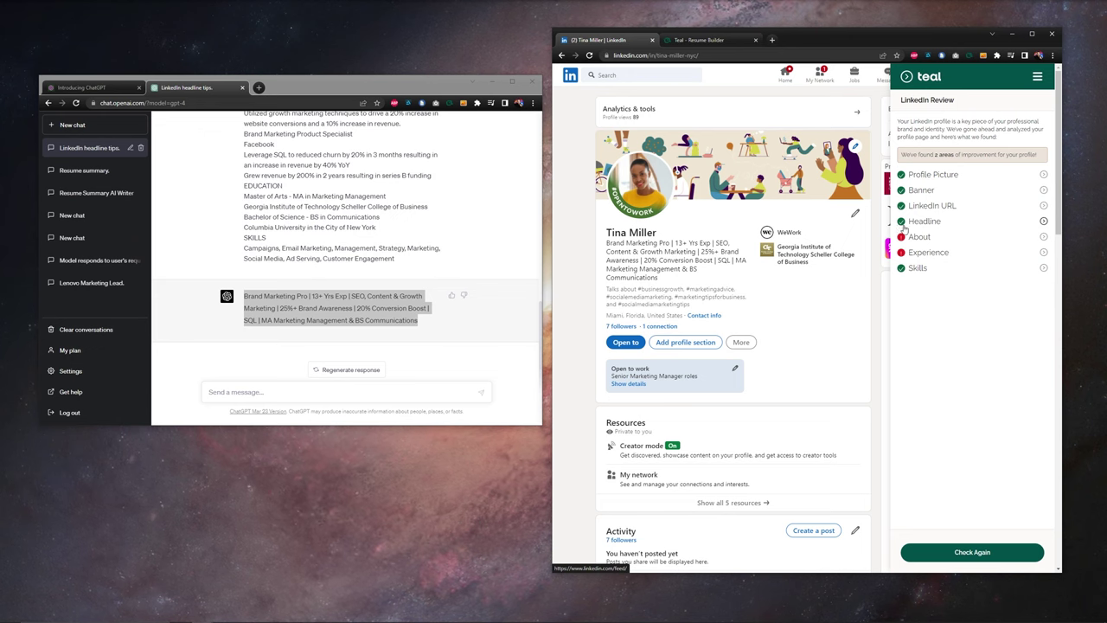
left_click(809, 330)
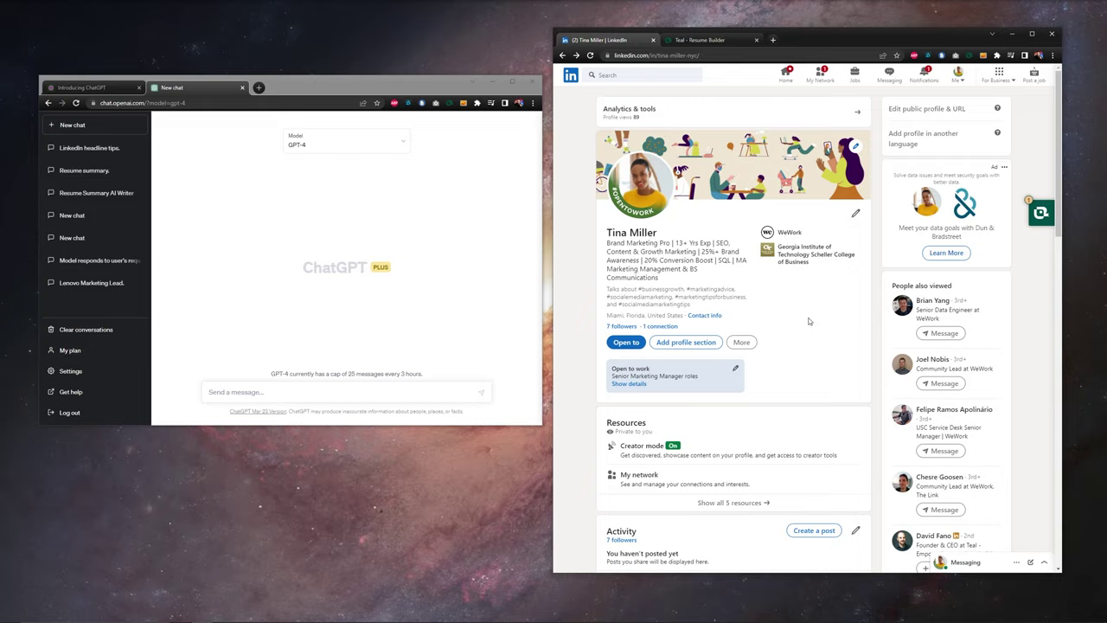
Expand the Google and WeWork job descriptions in the LinkedIn Experience section and examine their achievements
scroll(809, 321, "down", 7)
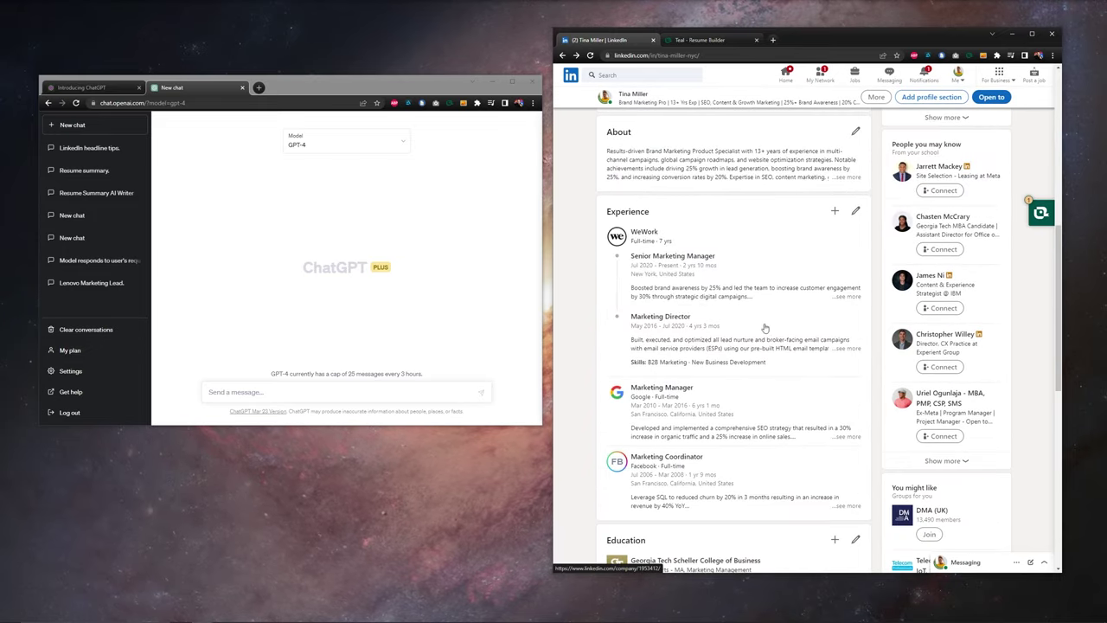
scroll(773, 330, "down", 2)
left_click(849, 347)
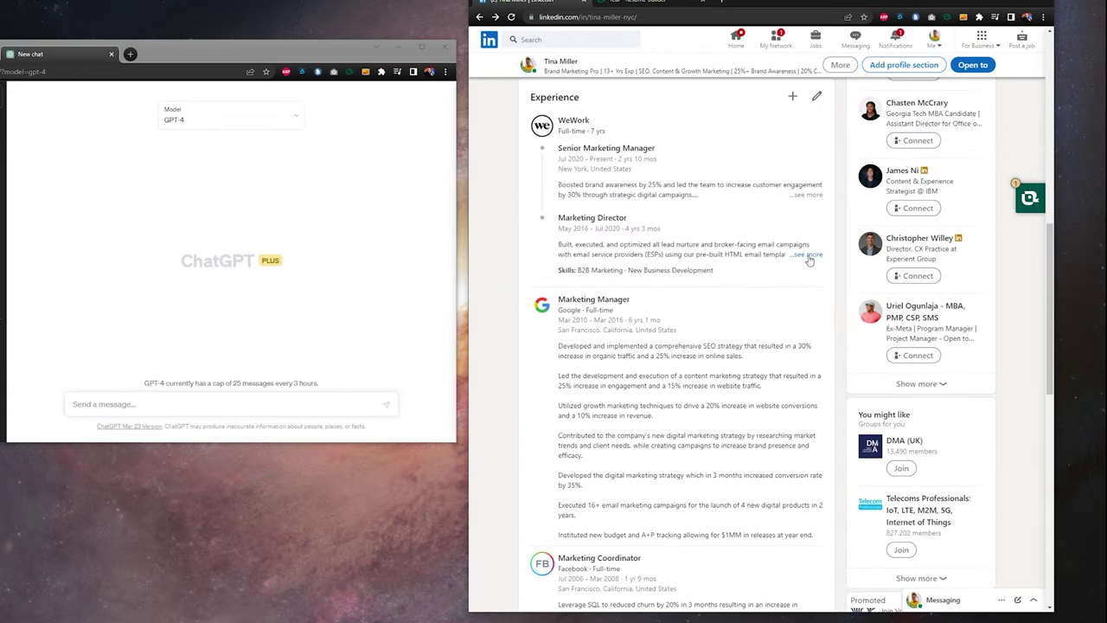
left_click(844, 261)
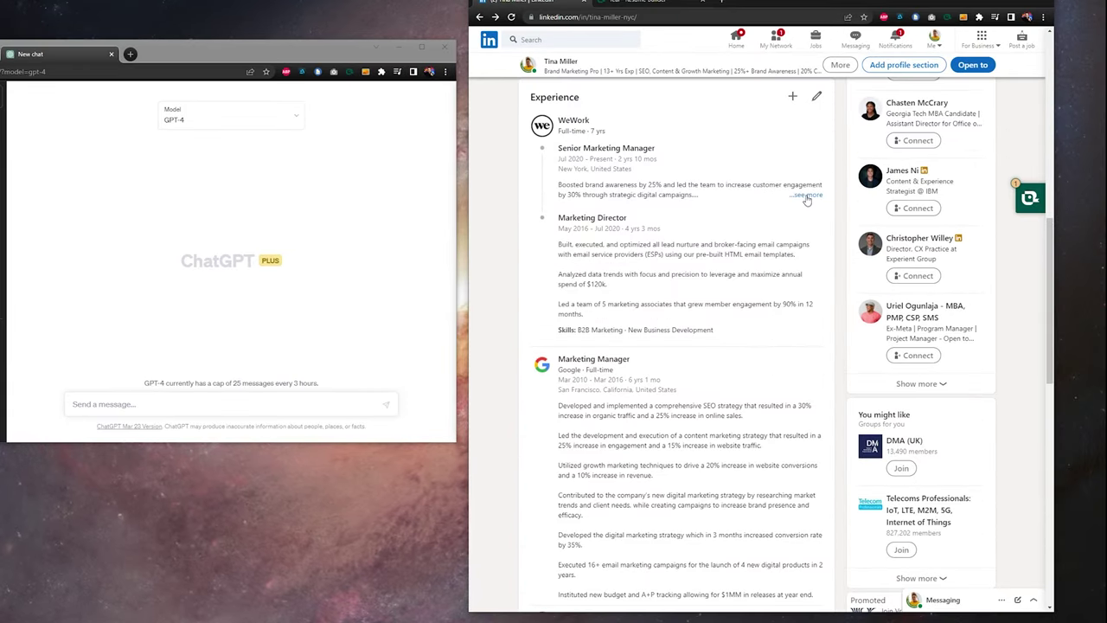
left_click(807, 196)
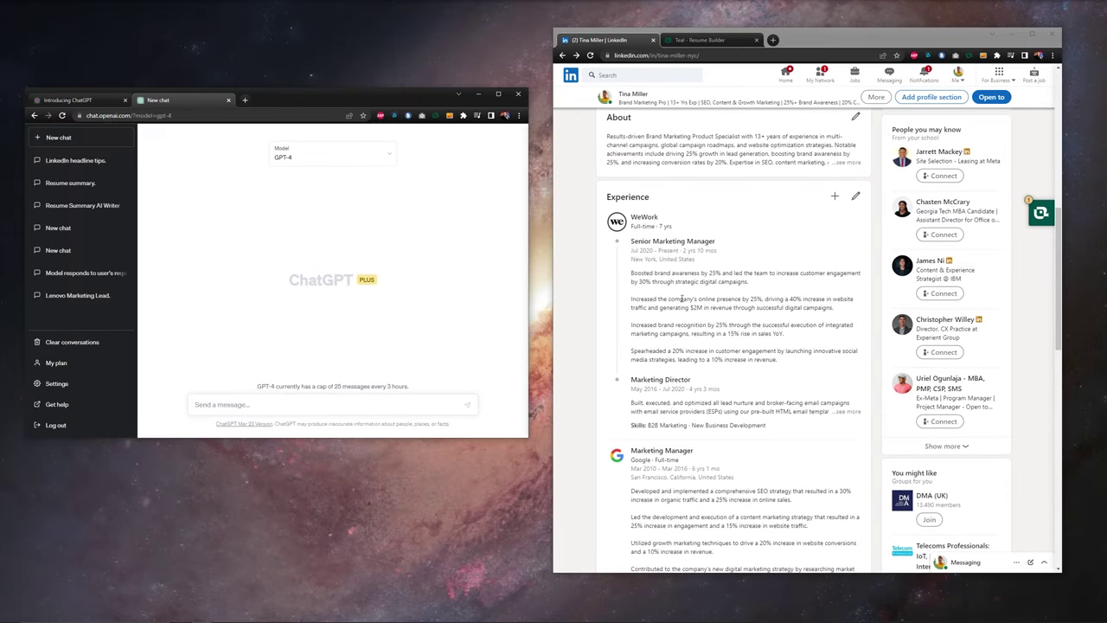
left_click(633, 278)
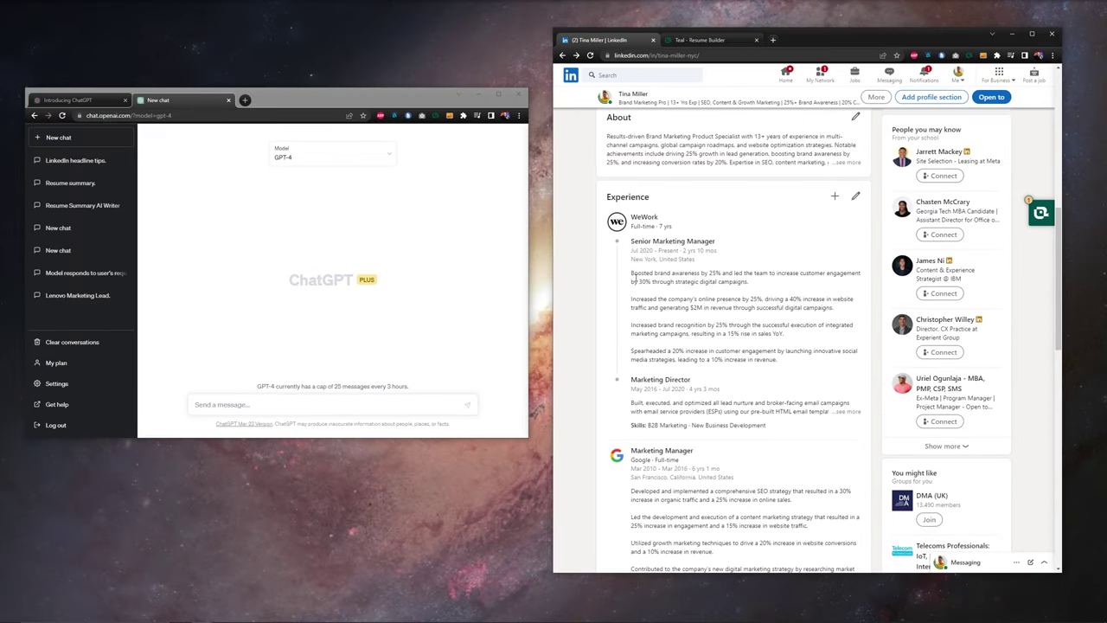
left_click_drag(632, 273, 754, 284)
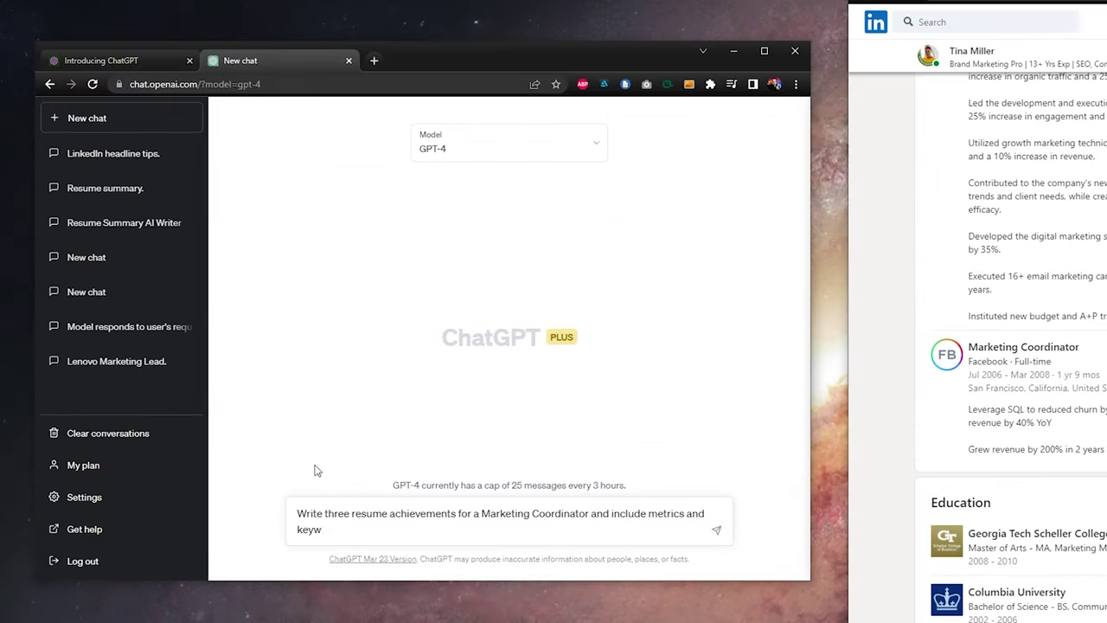
Finish the achievements prompt in ChatGPT with "keywords", and copy Adobe's Marketing Manager, Commerce Services job description through "Budget management experience" from Teal
type("rds")
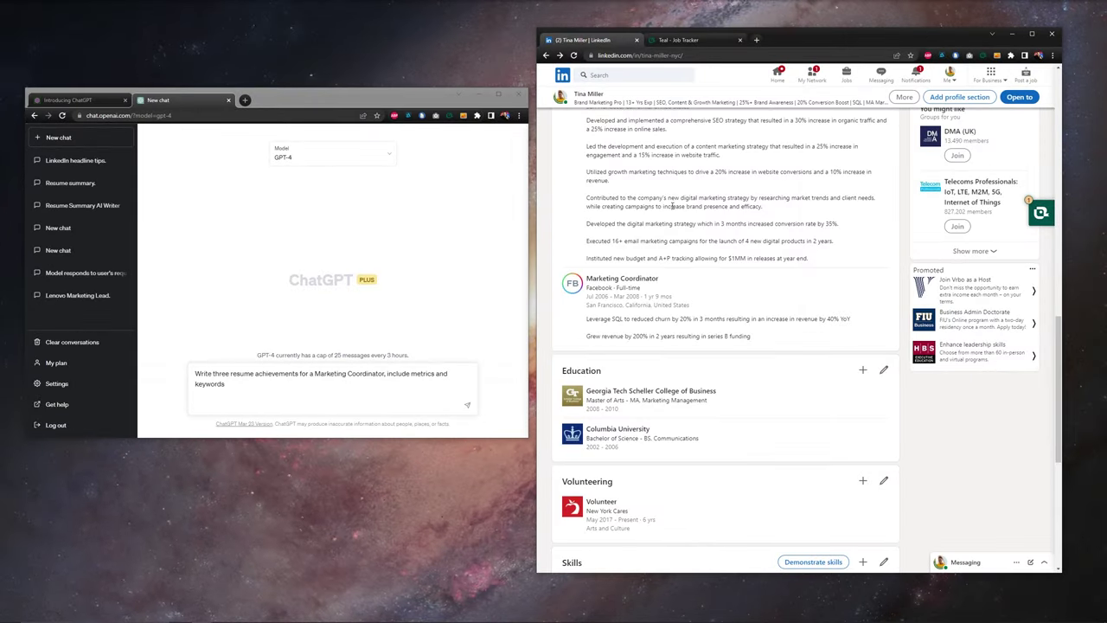
left_click(679, 40)
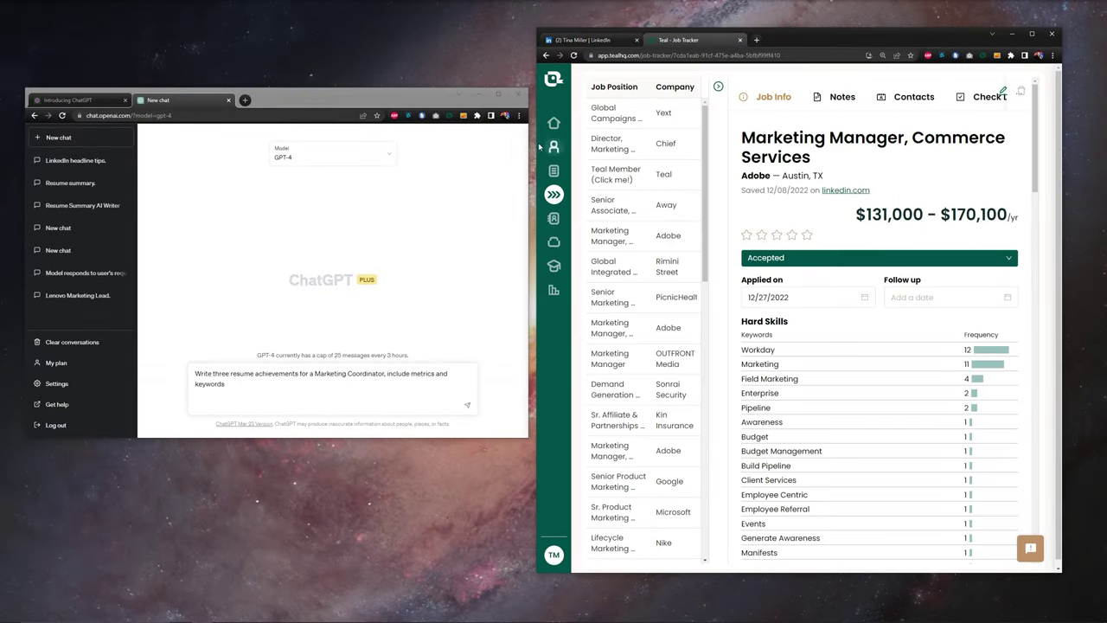
left_click_drag(536, 182, 180, 166)
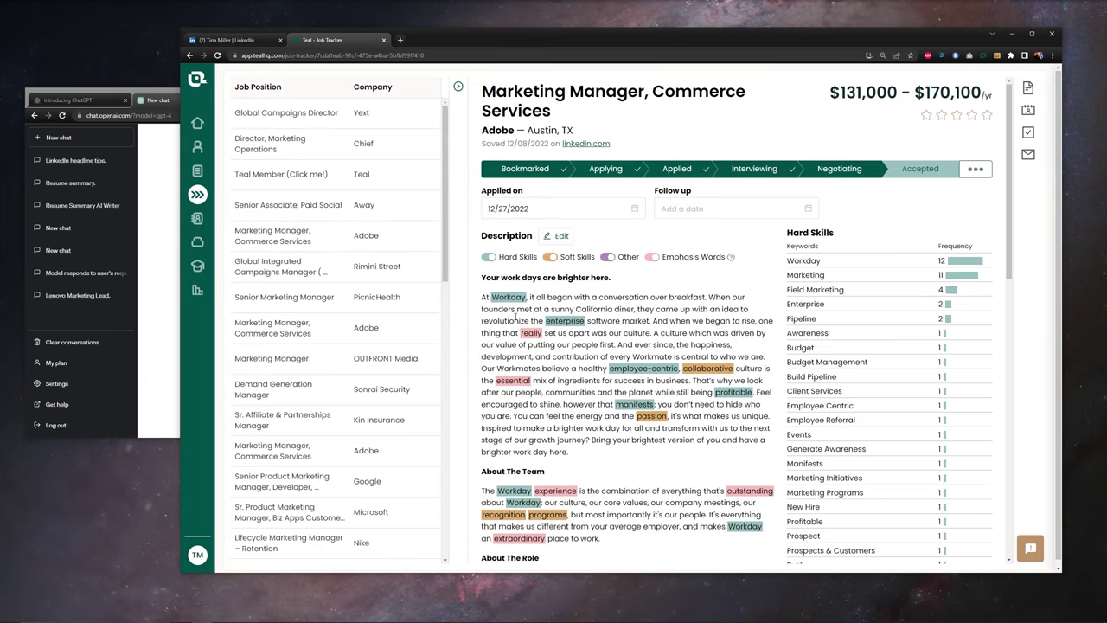
scroll(660, 342, "down", 3)
left_click_drag(481, 277, 621, 461)
right_click(510, 285)
left_click(537, 296)
Paste the copied job description below the Marketing Coordinator achievements prompt in ChatGPT and send it
left_click(167, 342)
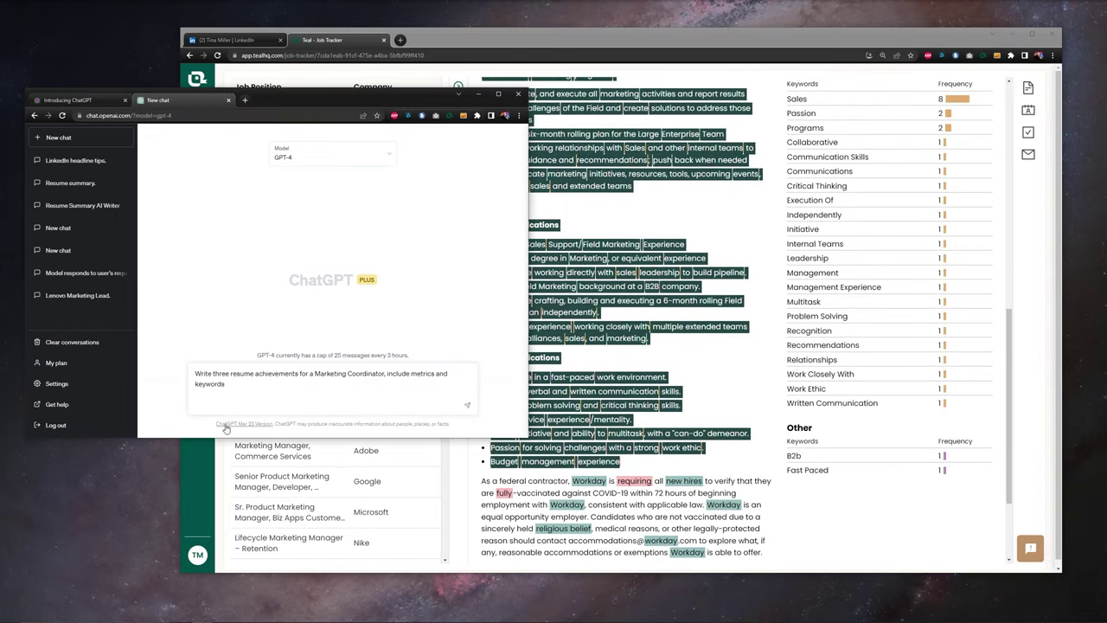
right_click(216, 405)
left_click(251, 476)
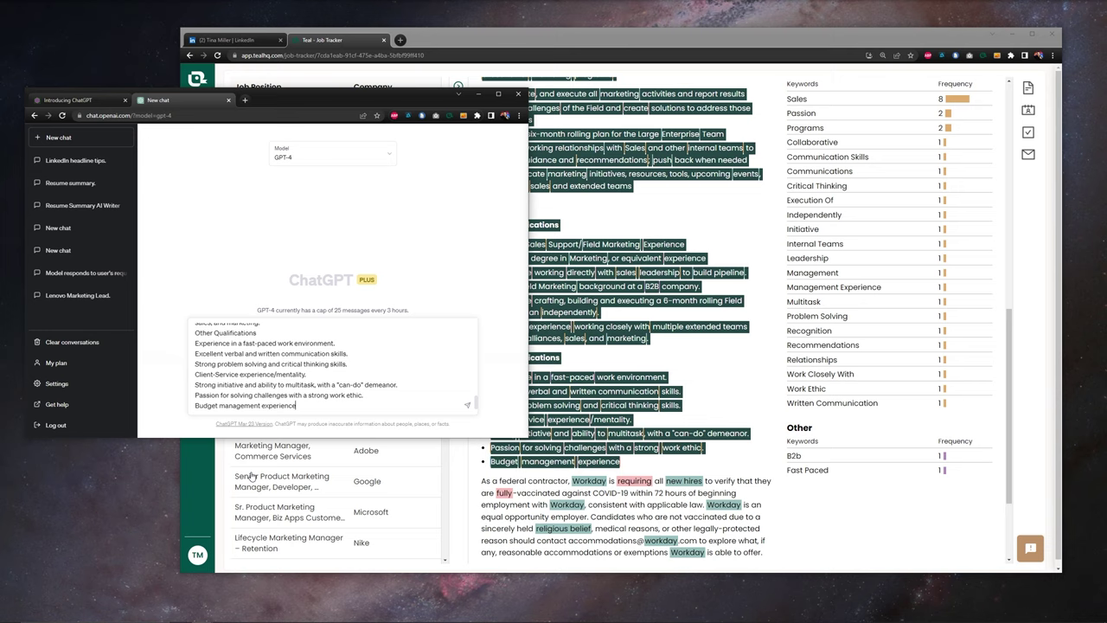
key("Return")
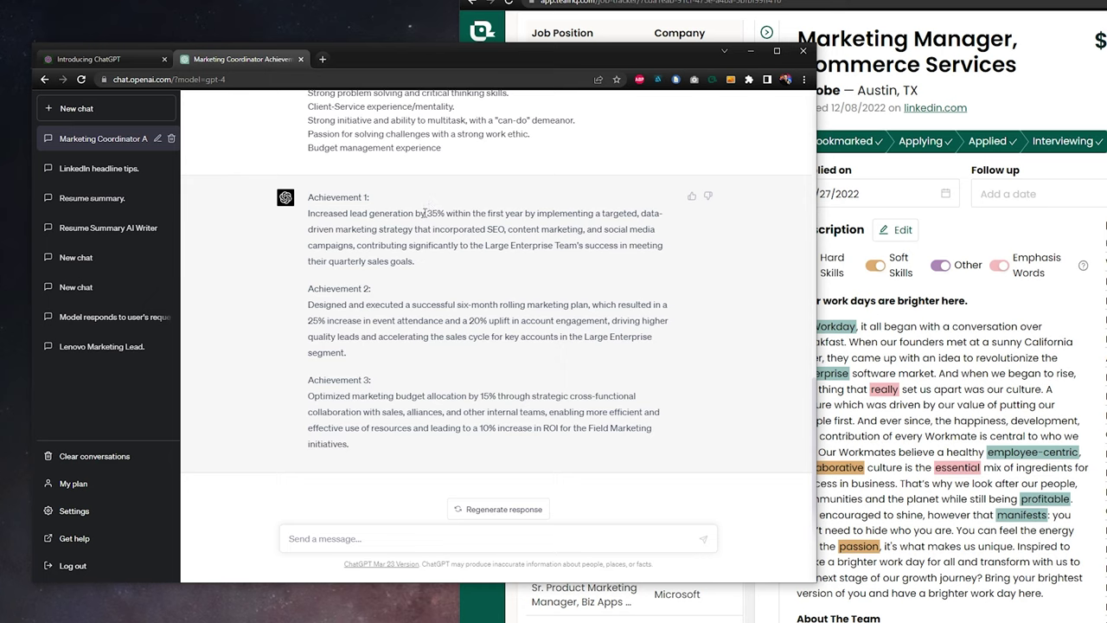
Examine the three generated achievements in ChatGPT, including the lead generation metric in the first one
left_click_drag(424, 212, 447, 215)
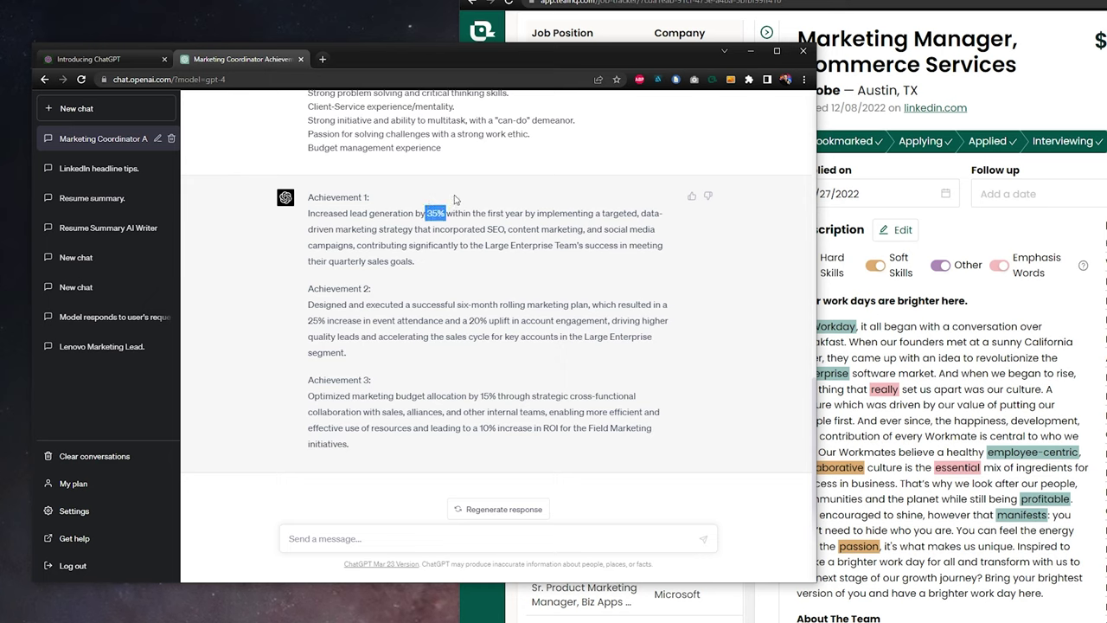
left_click(455, 199)
left_click_drag(346, 213, 418, 223)
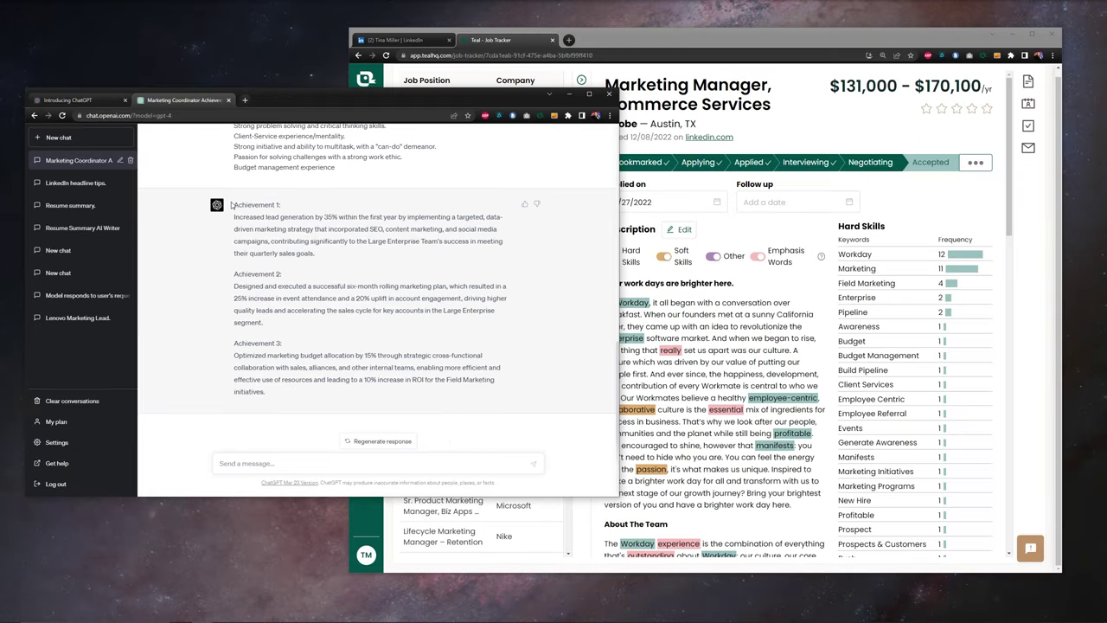
left_click_drag(306, 198, 707, 443)
left_click(538, 327)
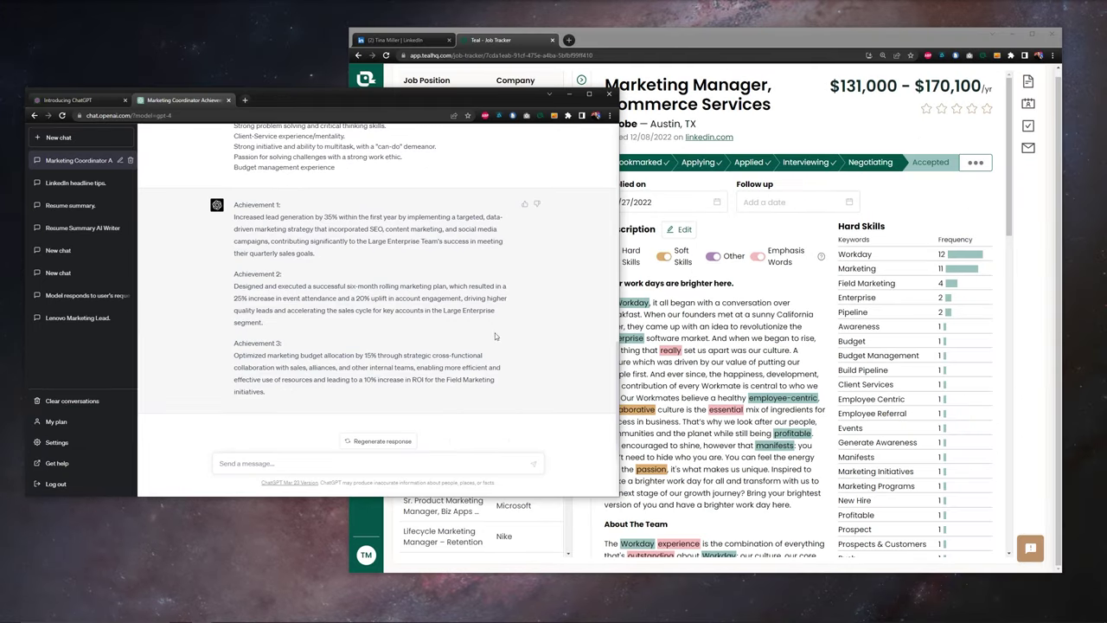
Open the Facebook Marketing Coordinator position for editing in the LinkedIn profile's Experience section
left_click_drag(349, 519, 617, 519)
left_click(670, 40)
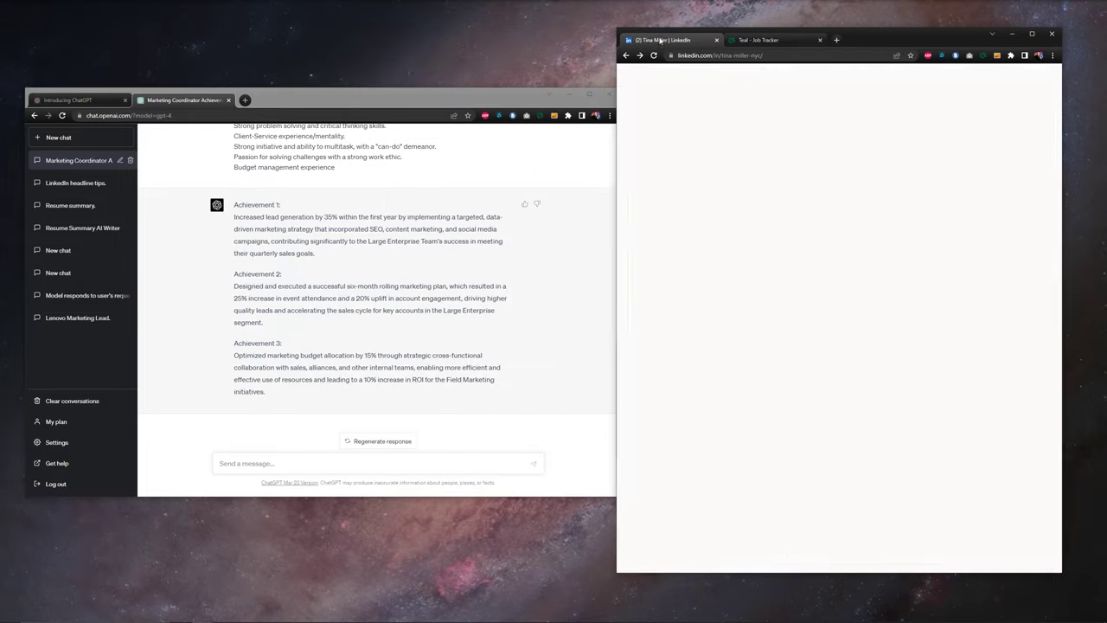
scroll(883, 249, "up", 5)
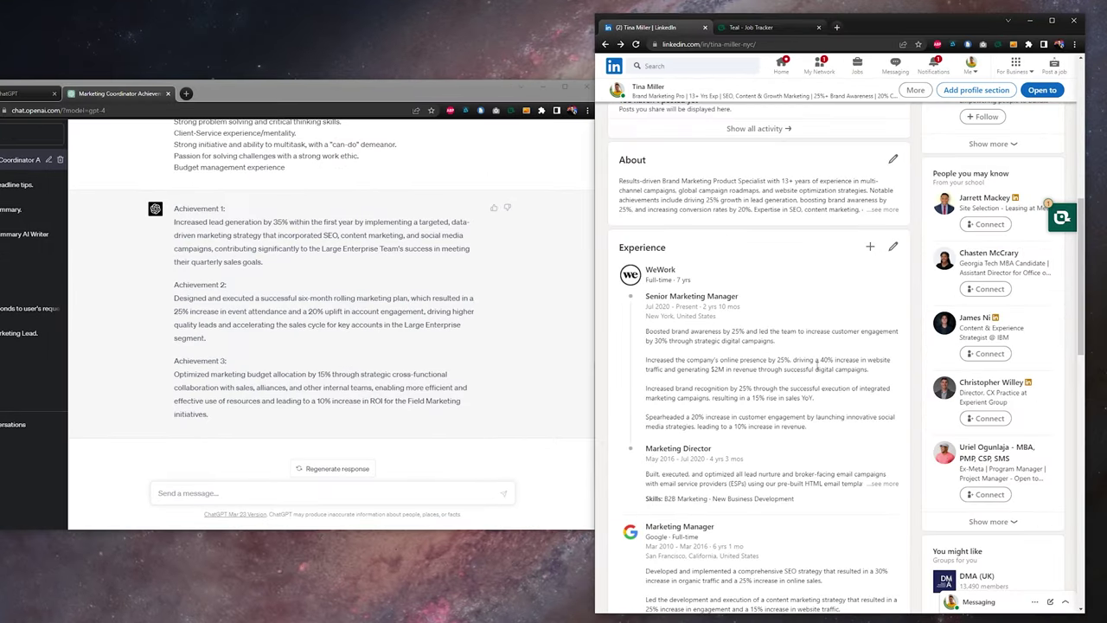
left_click(892, 248)
scroll(764, 260, "down", 5)
scroll(764, 259, "down", 2)
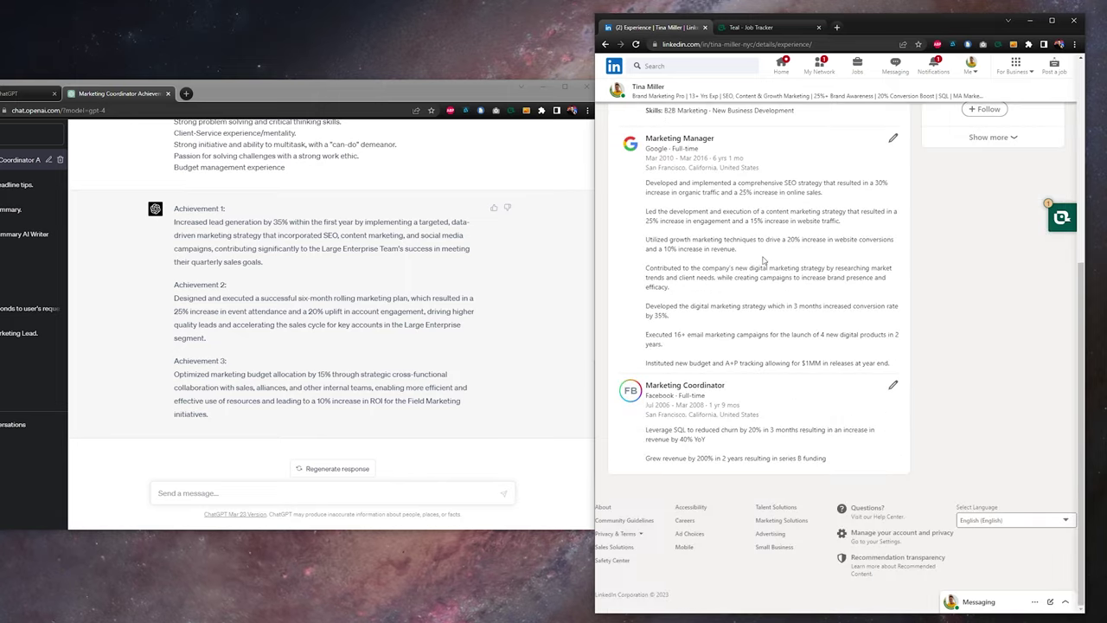
left_click(893, 385)
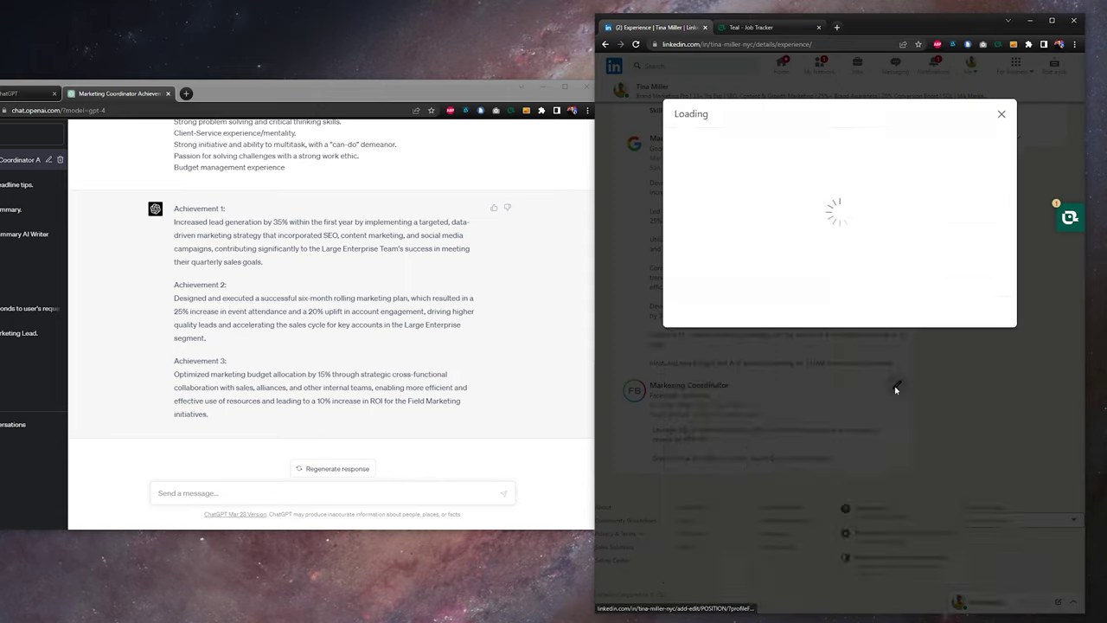
Replace the Facebook Marketing Coordinator description with the text of Achievement 1 copied from ChatGPT
mouse_move(264, 263)
left_mouse_down()
mouse_move(173, 235)
mouse_move(174, 222)
left_mouse_up()
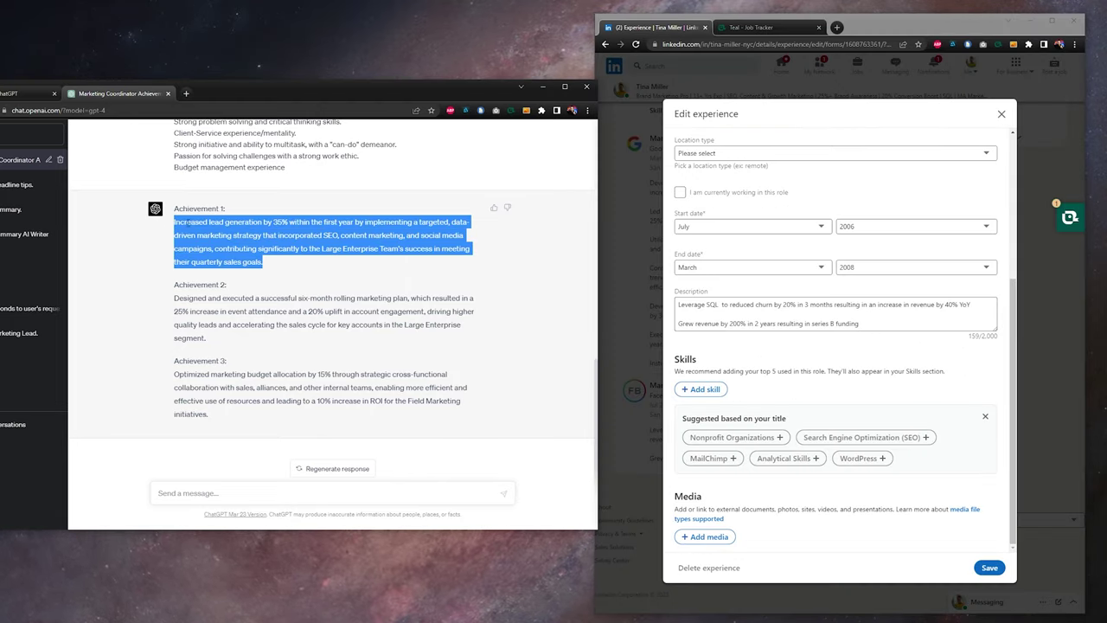
right_click(190, 224)
left_click(216, 230)
left_click(830, 323)
key("ctrl+a")
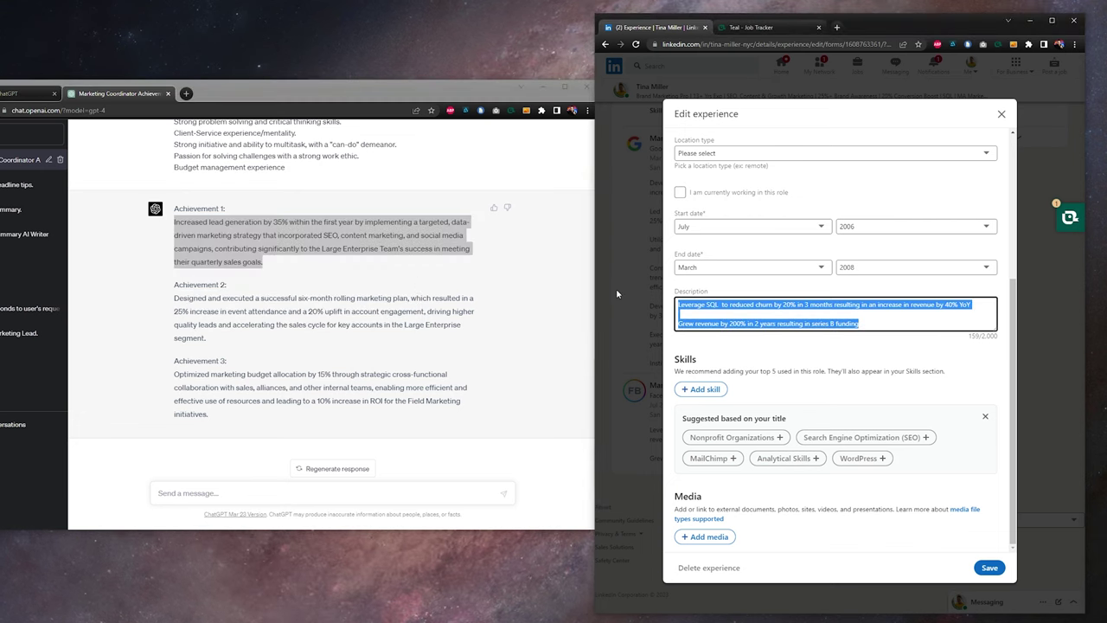
key("BackSpace")
right_click(681, 310)
left_click(705, 379)
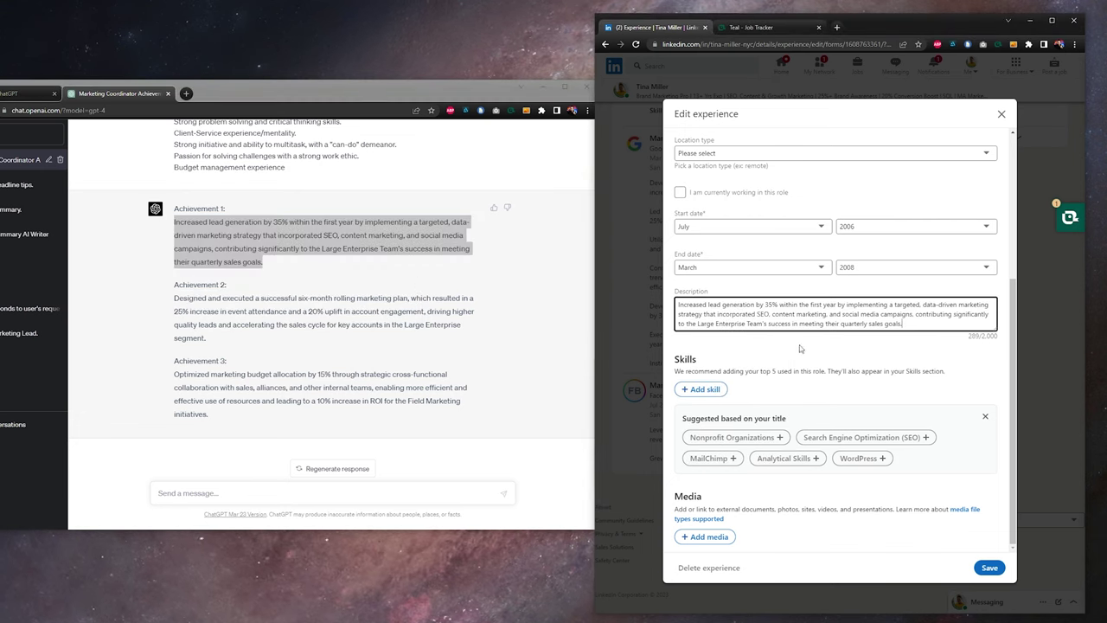
Copy the text of Achievement 2 from ChatGPT and add it to the description, separated by a blank line
left_click_drag(206, 339, 174, 298)
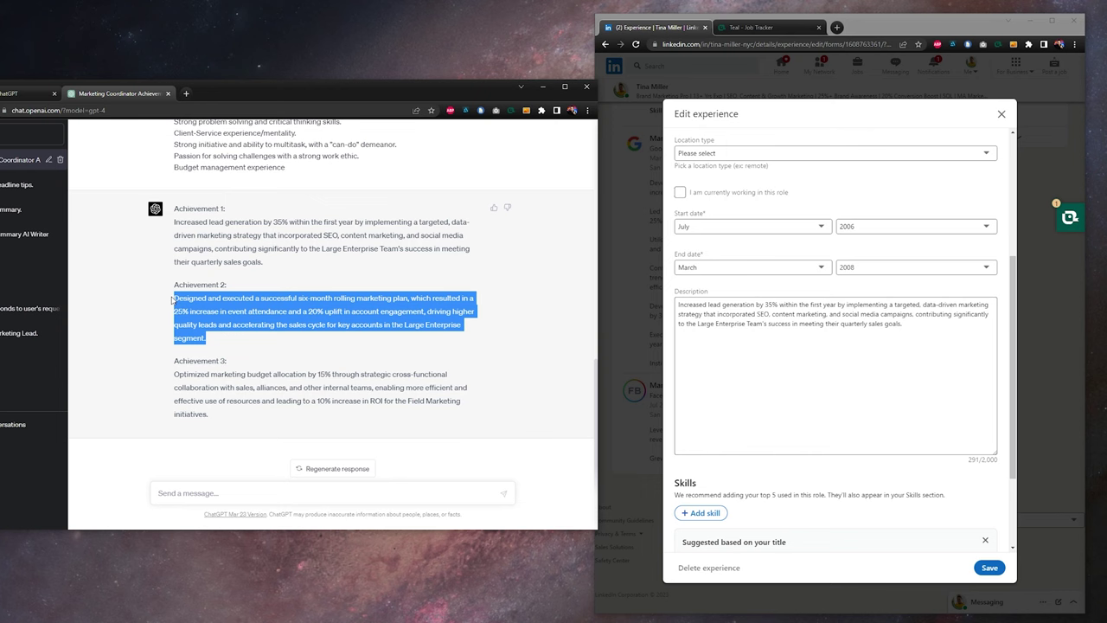
right_click(202, 296)
left_click(226, 305)
left_click(831, 380)
key("Return")
key("Return")
key("ctrl+v")
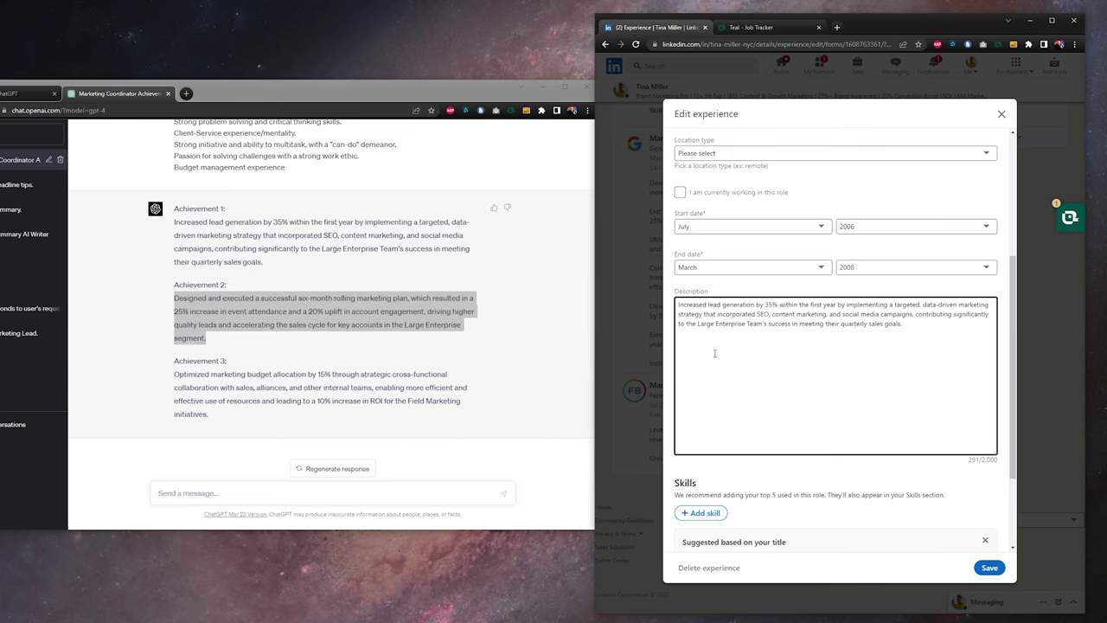
Add the text of Achievement 3 from ChatGPT as the last paragraph of the description and save the position
left_click_drag(208, 415, 174, 374)
left_click(908, 363)
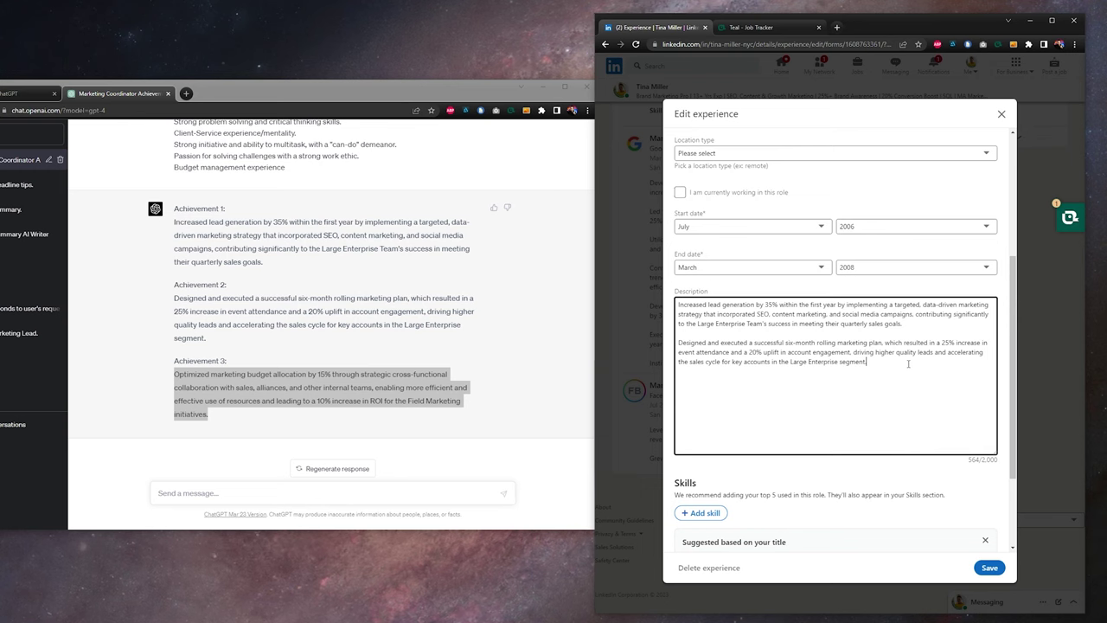
key("ctrl+v")
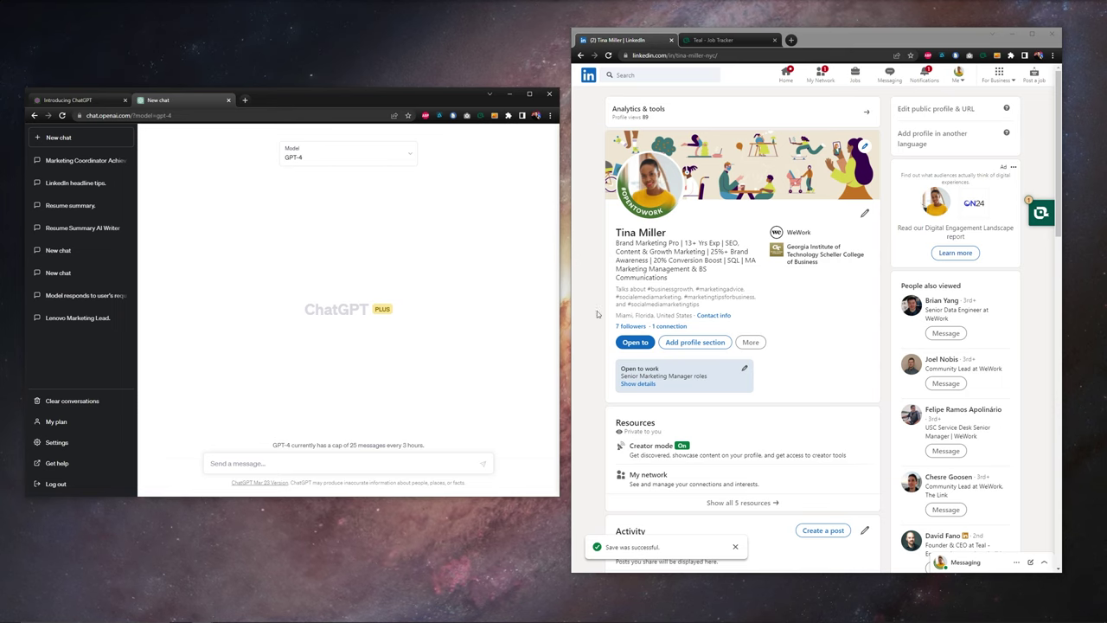
Have ChatGPT write a LinkedIn message thanking the hiring manager for the [TITLE] interview at [COMPANY], and check its signature placeholders
left_click(843, 335)
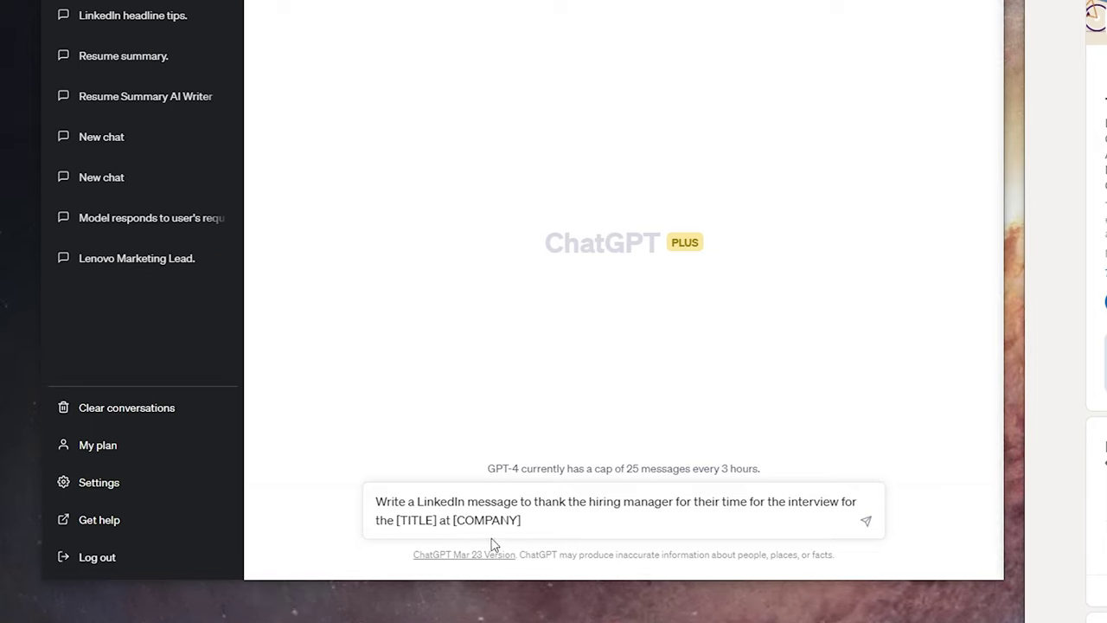
left_click_drag(591, 510, 677, 503)
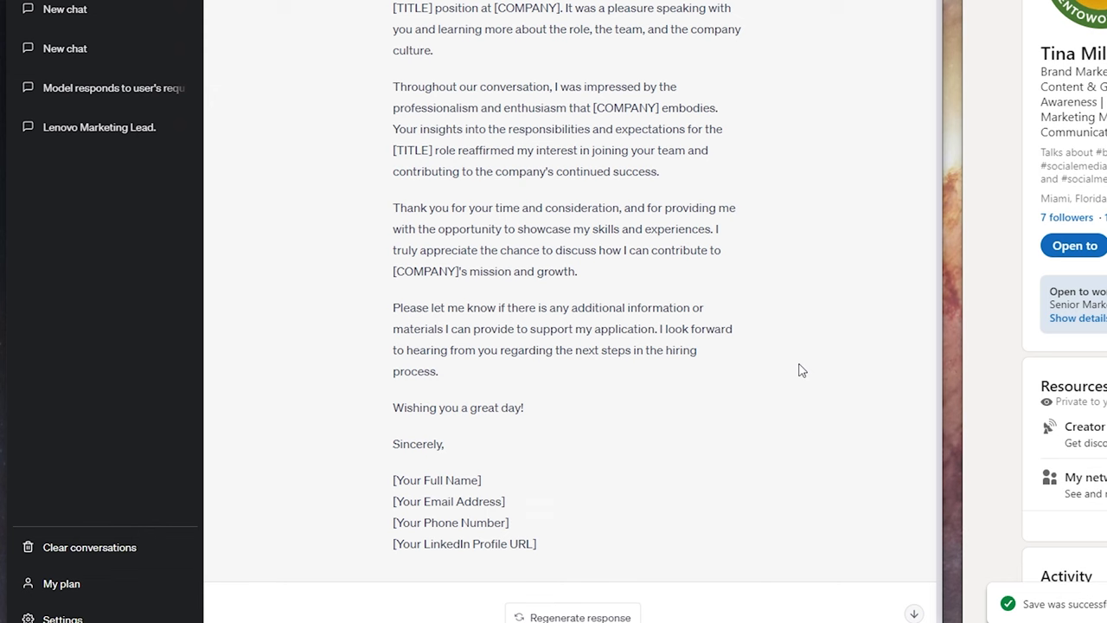
left_click_drag(390, 481, 594, 546)
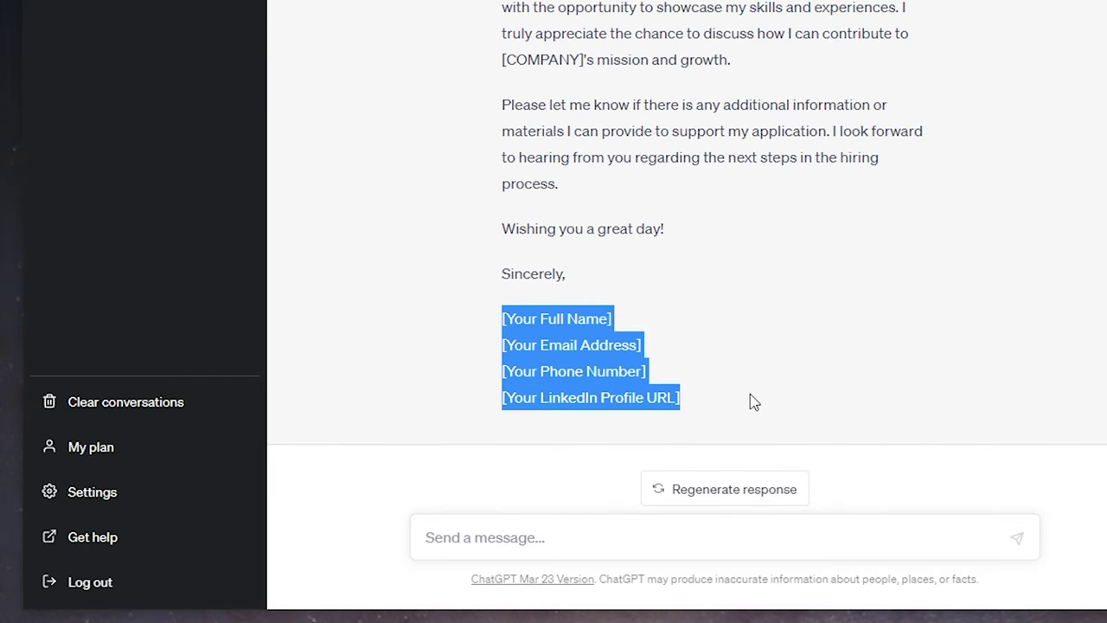
left_click(781, 358)
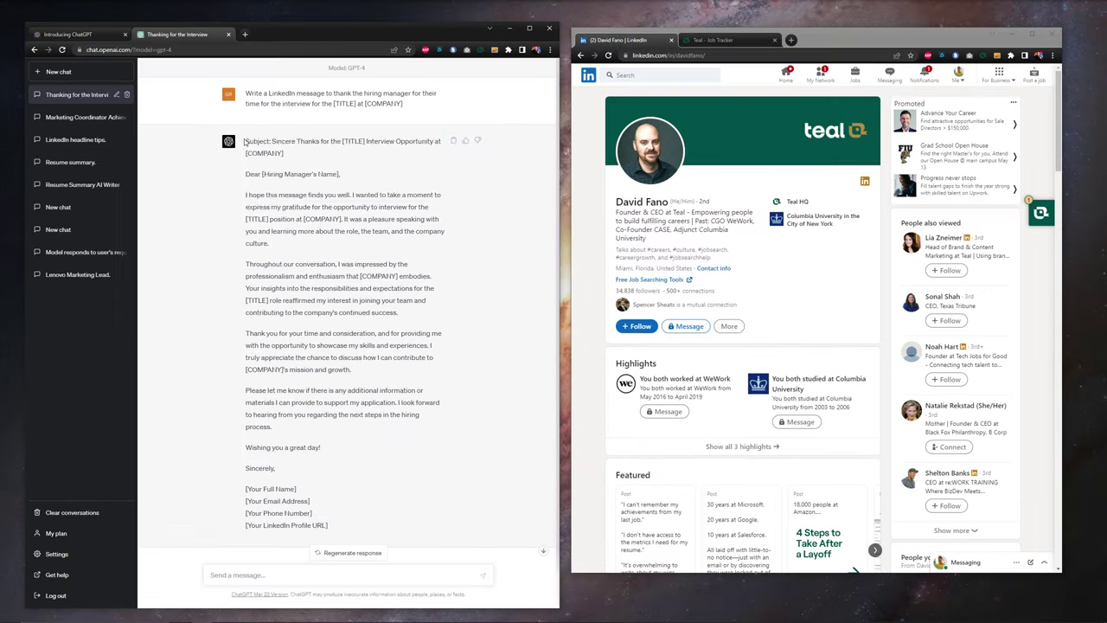
Copy the full thank-you message from ChatGPT into the notes of Yext's Global Campaigns Director job in Teal, and open the job's LinkedIn link
mouse_move(246, 141)
left_mouse_down()
mouse_move(407, 312)
mouse_move(481, 538)
left_mouse_up()
right_click(271, 229)
left_click(294, 236)
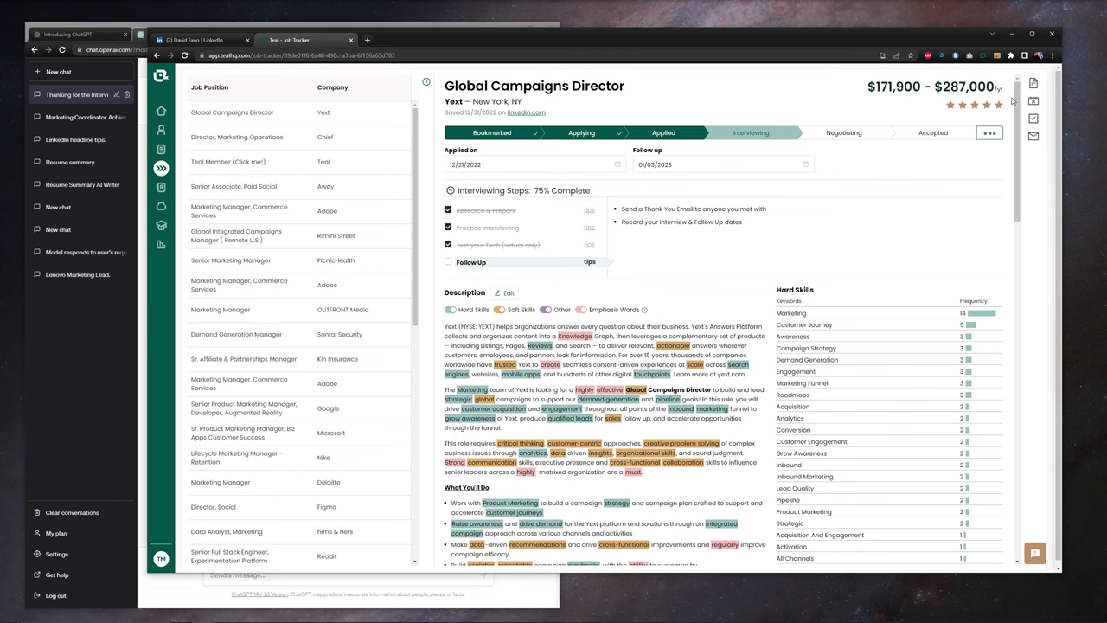
left_click(1033, 83)
right_click(863, 128)
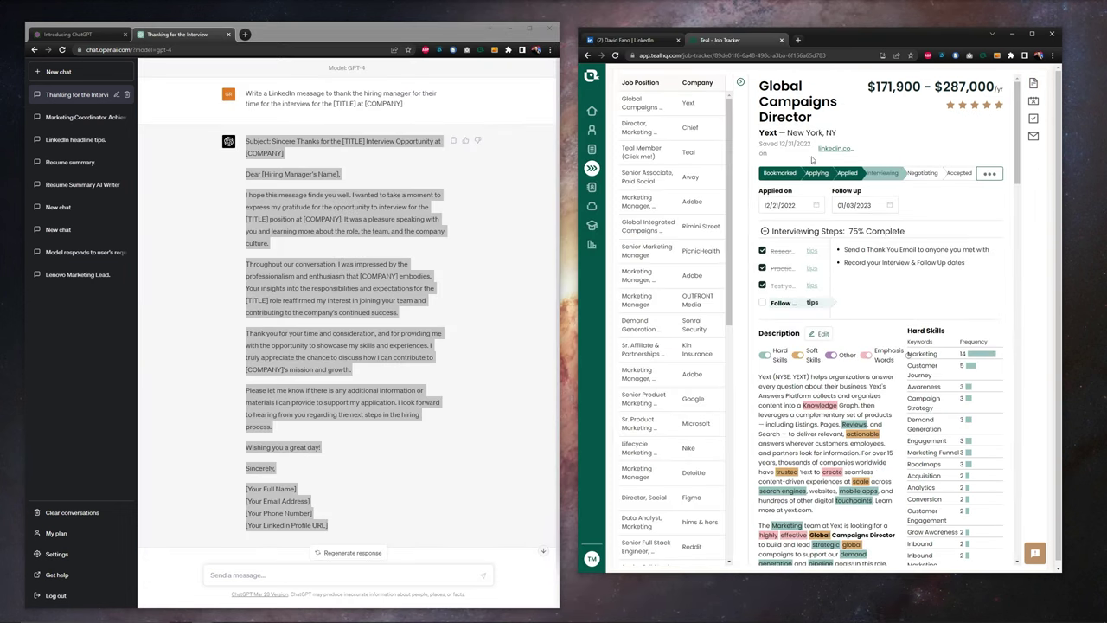
left_click(834, 148)
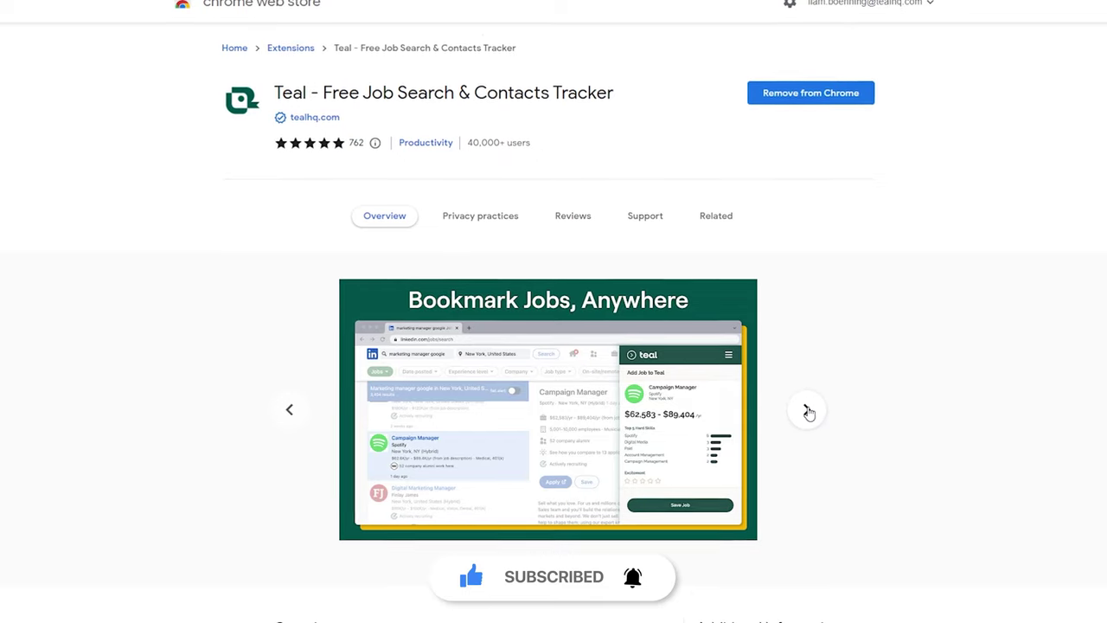
Browse the preview images of the Teal - Free Job Search & Contacts Tracker extension in the Chrome Web Store
left_click(809, 411)
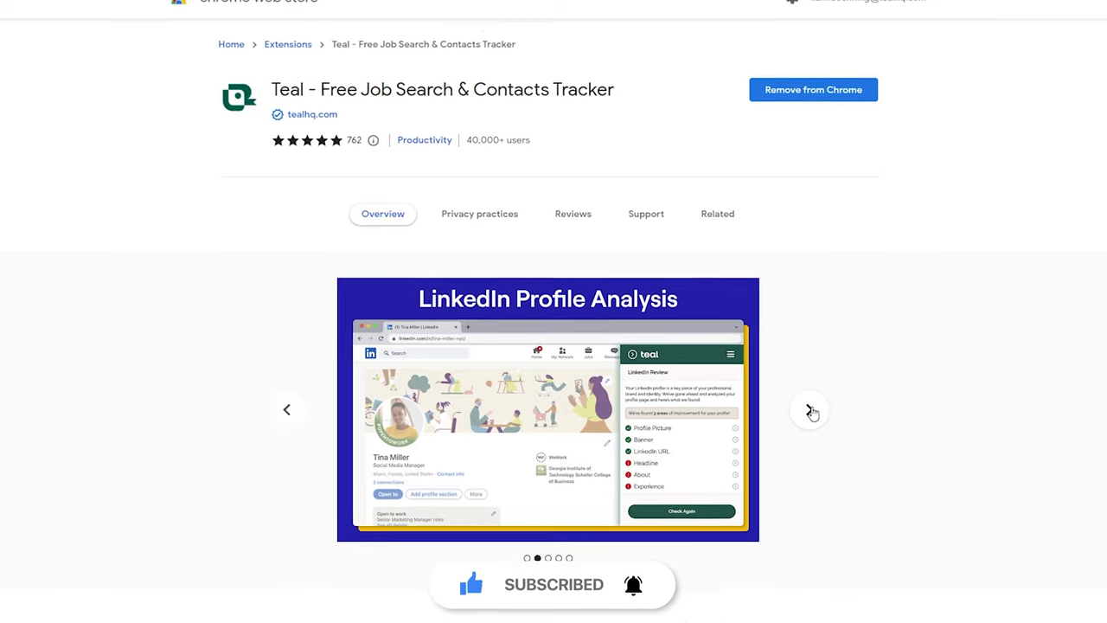
left_click(811, 412)
left_click(813, 412)
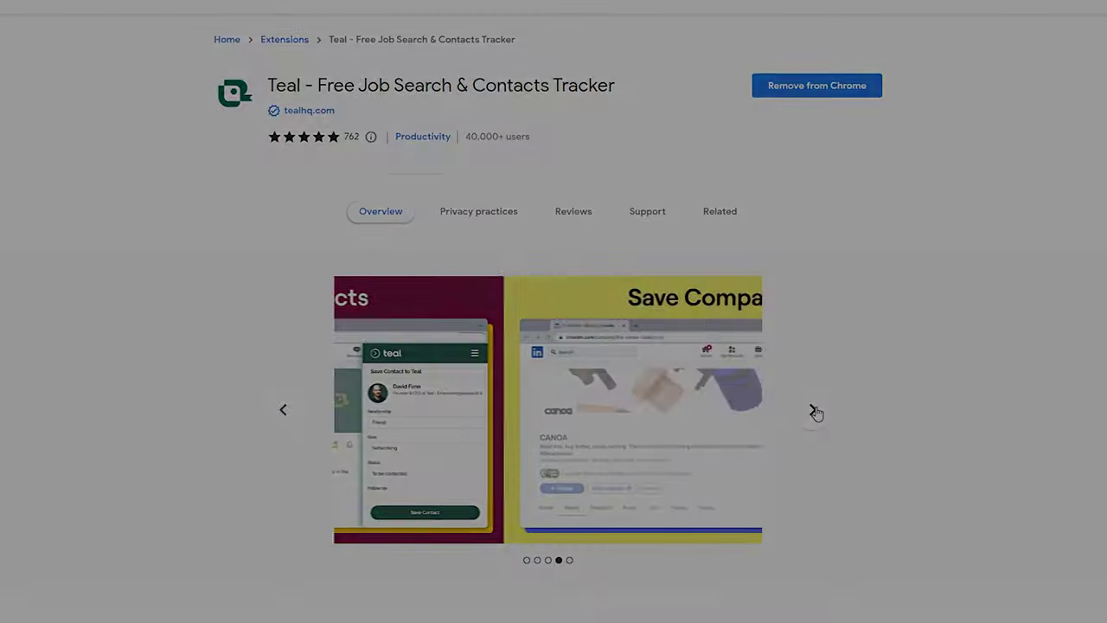